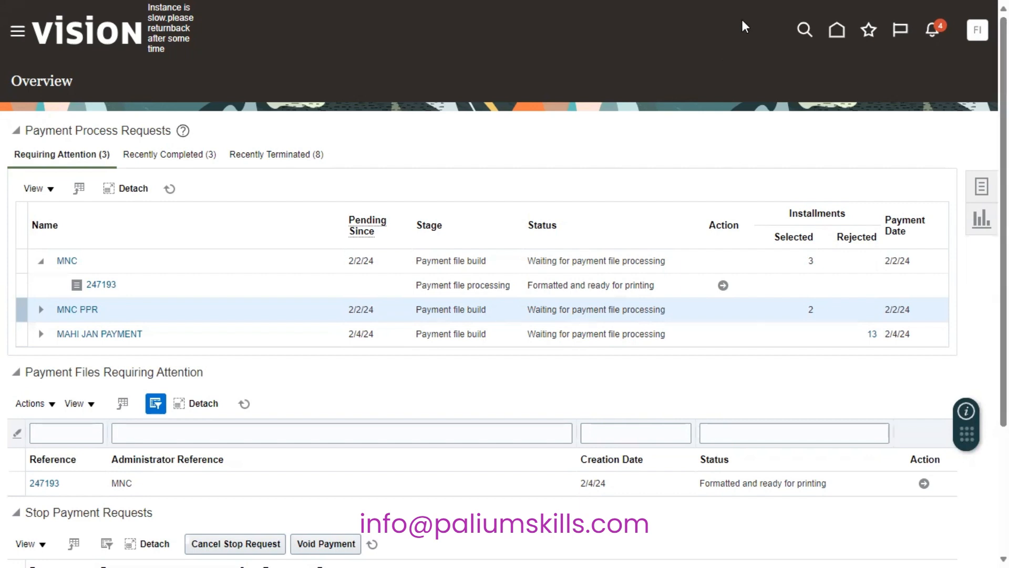
- Open the Submit Payment Process Request form from the payments tasks
{"action": "left_click", "coordinate": [984, 186]}
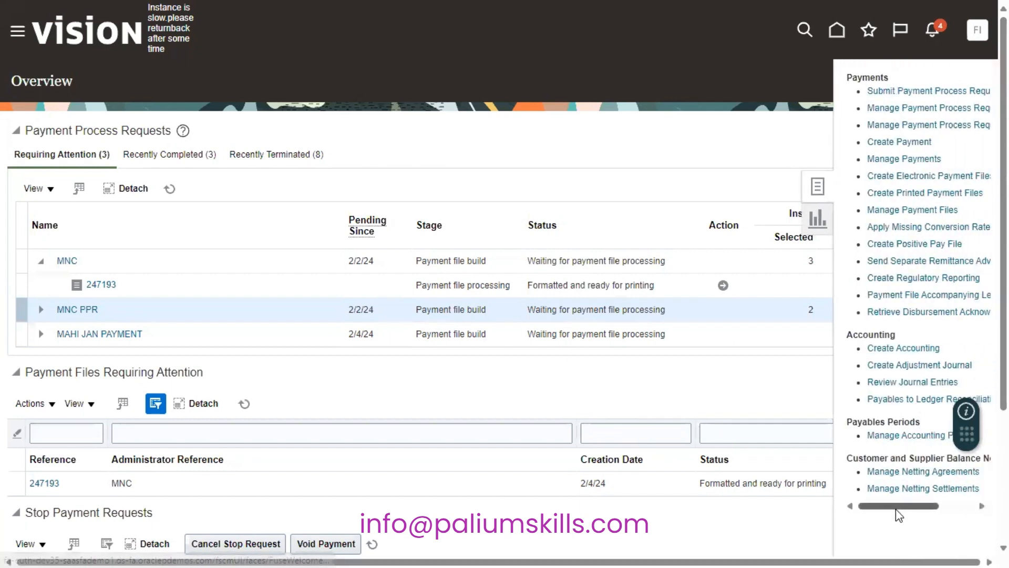
{"action": "left_click_drag", "start_coordinate": [895, 506], "coordinate": [919, 525]}
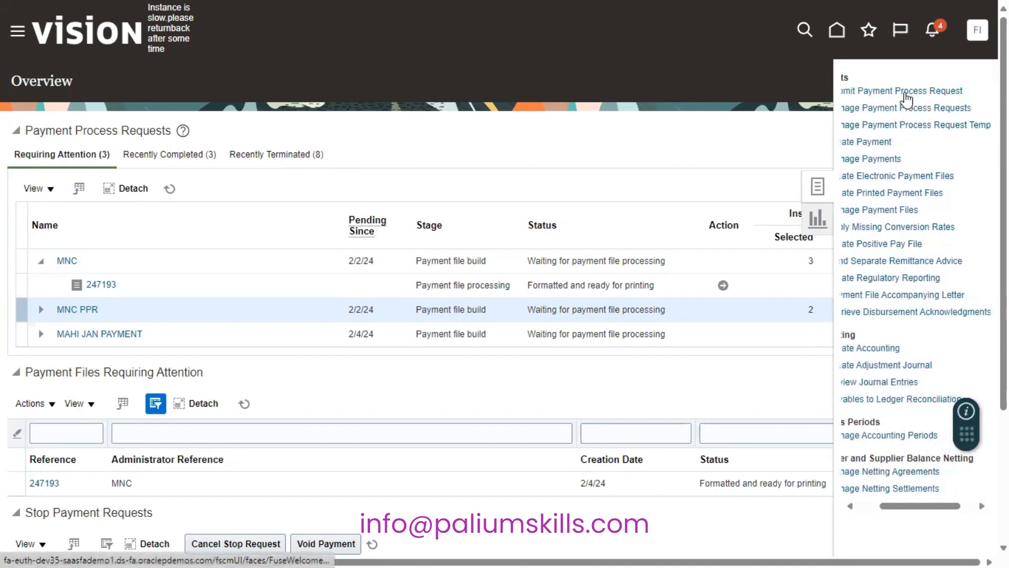
{"action": "left_click", "coordinate": [904, 92]}
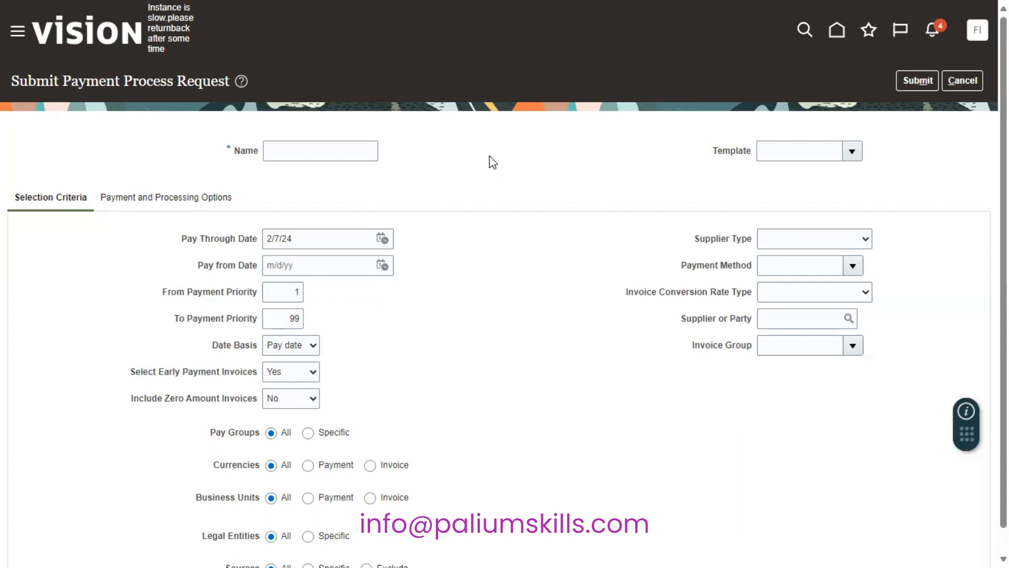
- Restrict the selection criteria to invoice currency and add USD - US Dollar as the currency
{"action": "scroll", "coordinate": [504, 315], "scroll_direction": "down", "scroll_amount": 1}
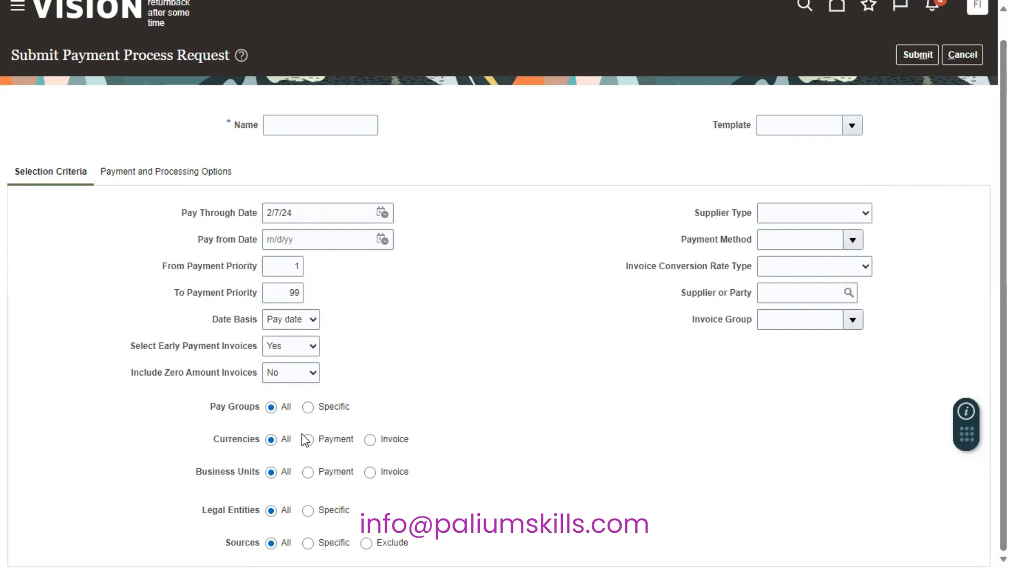
{"action": "left_click", "coordinate": [371, 441]}
{"action": "scroll", "coordinate": [334, 438], "scroll_direction": "down", "scroll_amount": 2}
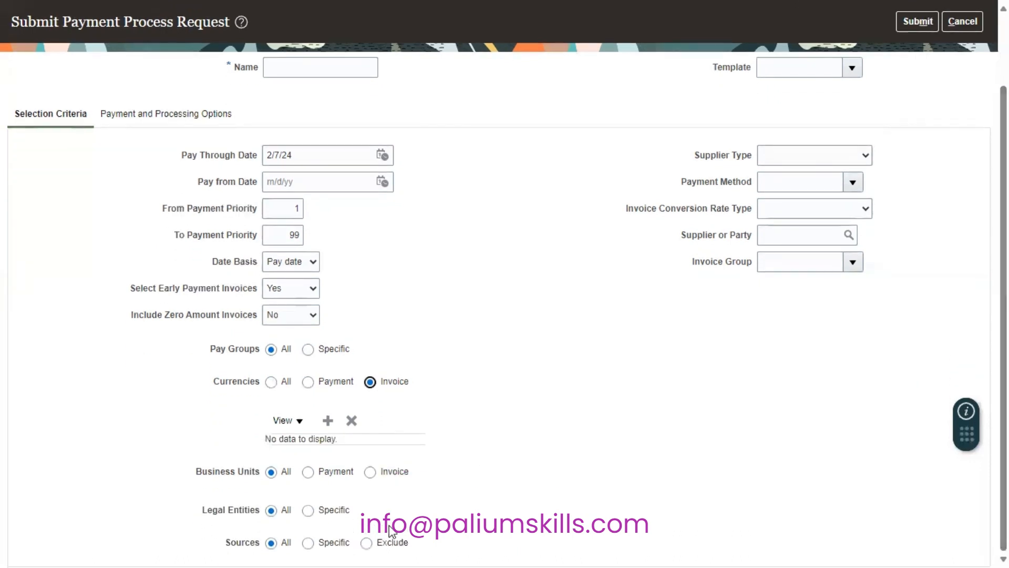
{"action": "left_click", "coordinate": [328, 421]}
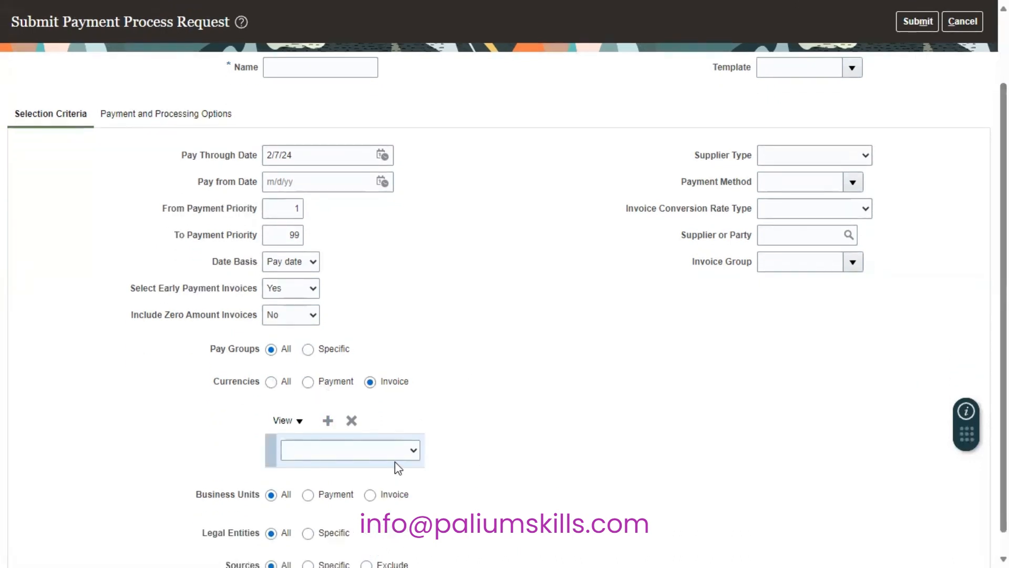
{"action": "left_click", "coordinate": [411, 453]}
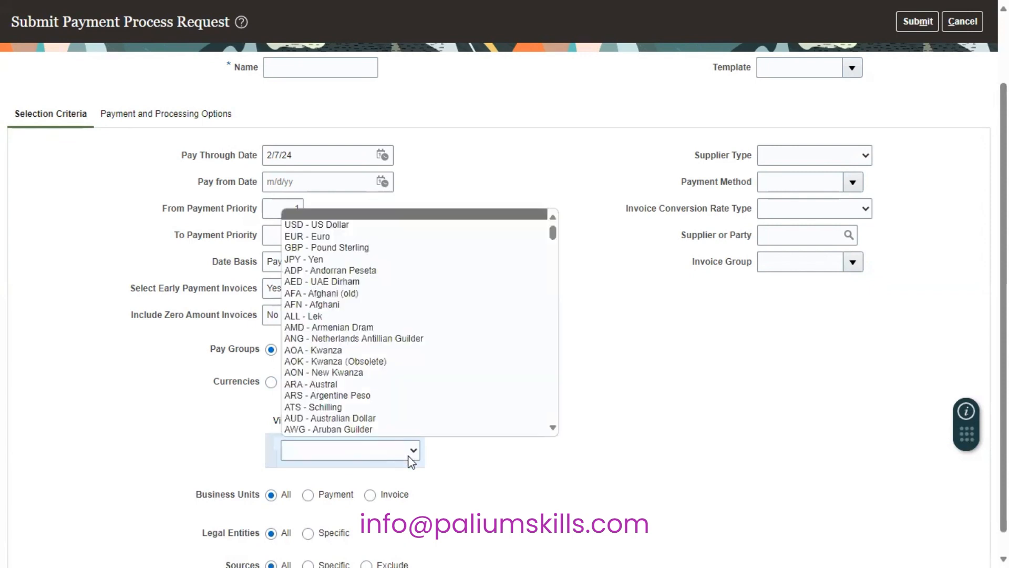
{"action": "left_click", "coordinate": [343, 224]}
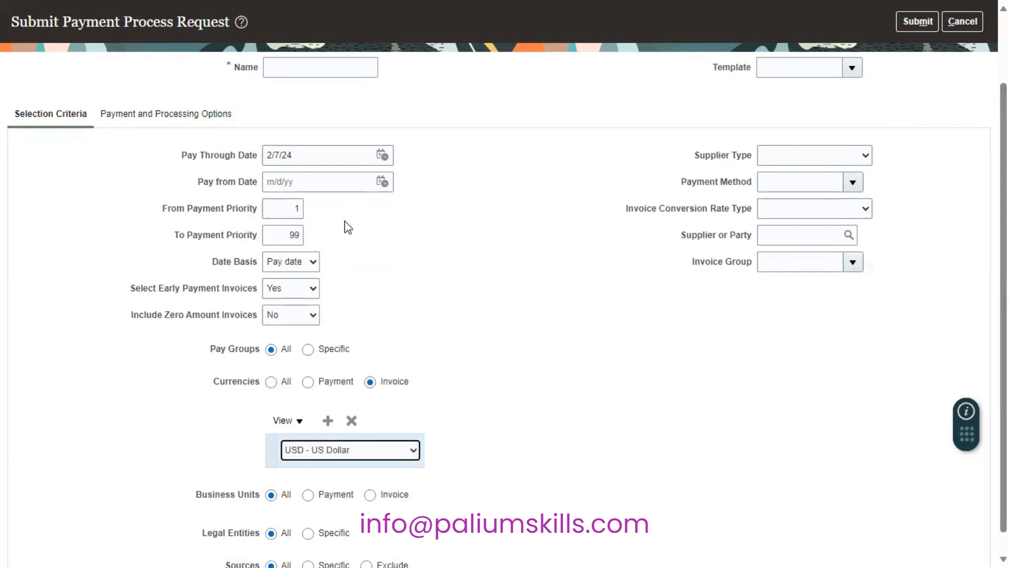
- Name the payment process request sp-pay-req1
{"action": "left_click", "coordinate": [289, 67]}
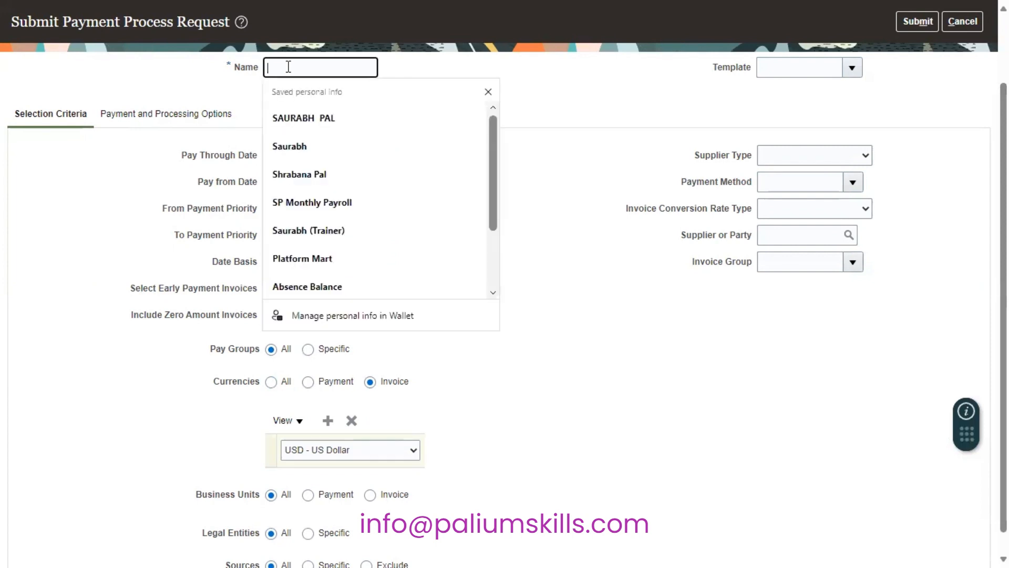
{"action": "type", "text": "sp"}
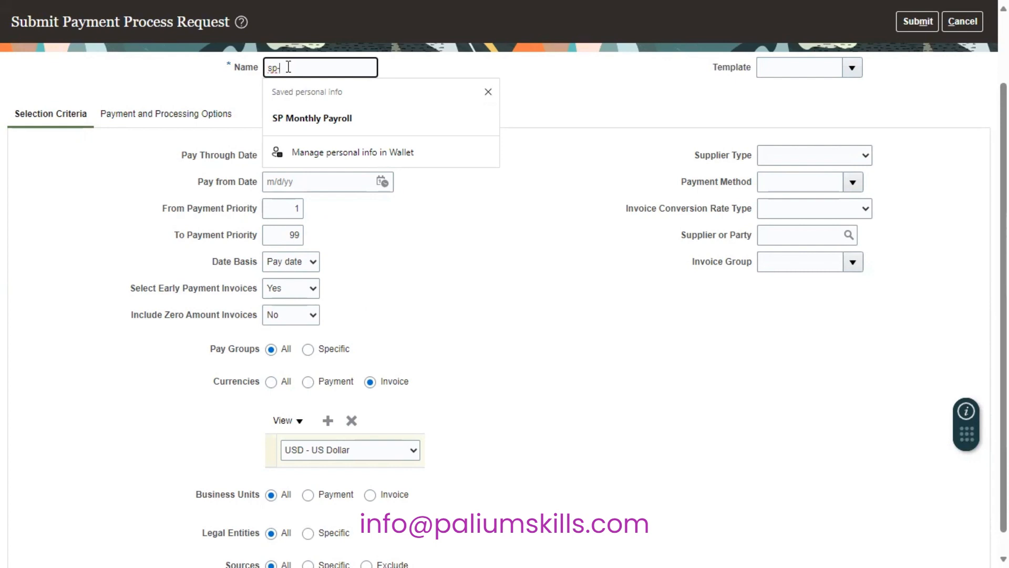
{"action": "type", "text": "-pa"}
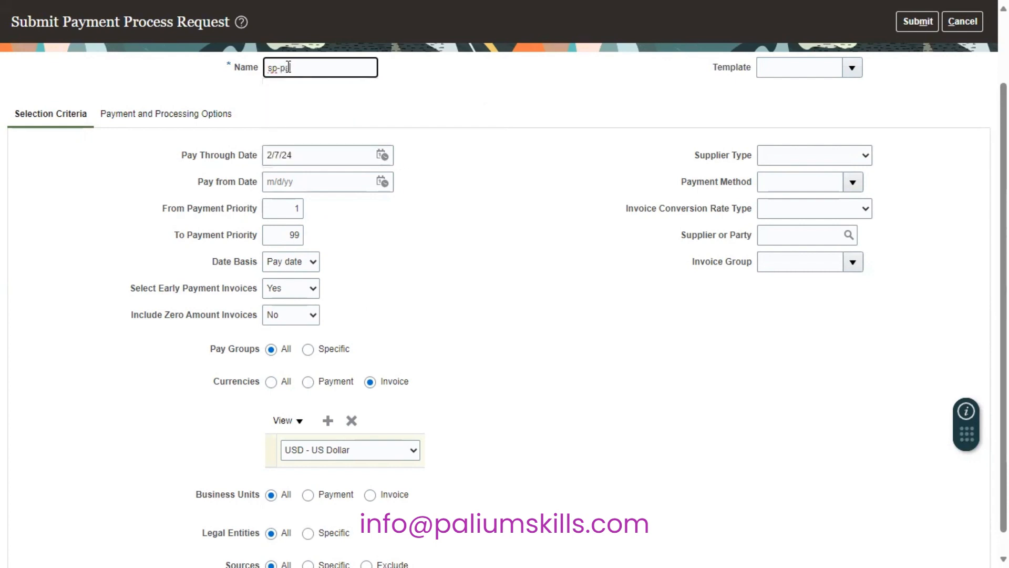
{"action": "type", "text": "y-req1"}
- Enable Review installments in the payment and processing options and submit the payment process request
{"action": "scroll", "coordinate": [504, 316], "scroll_direction": "up", "scroll_amount": 2}
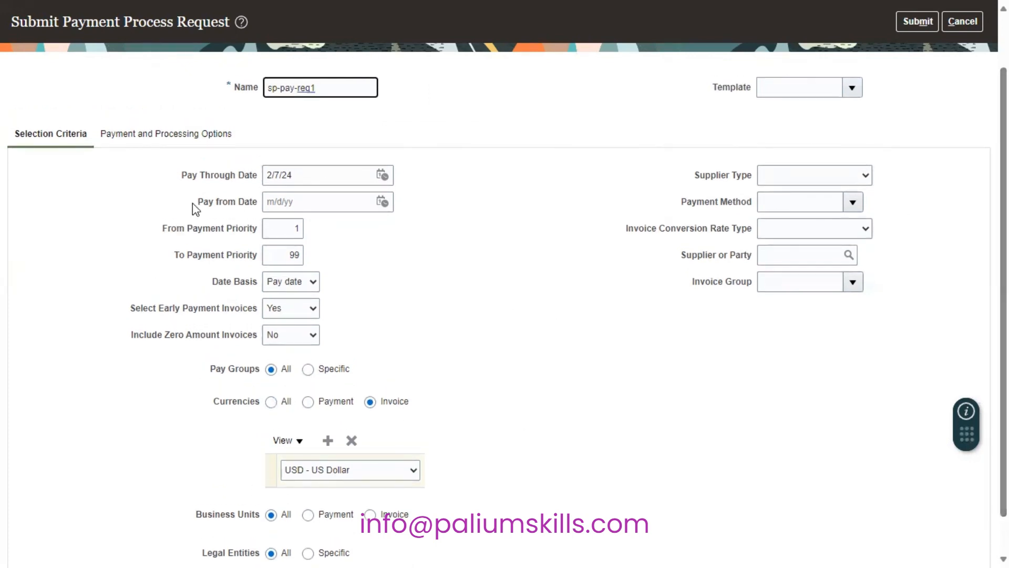
{"action": "scroll", "coordinate": [257, 206], "scroll_direction": "down", "scroll_amount": 2}
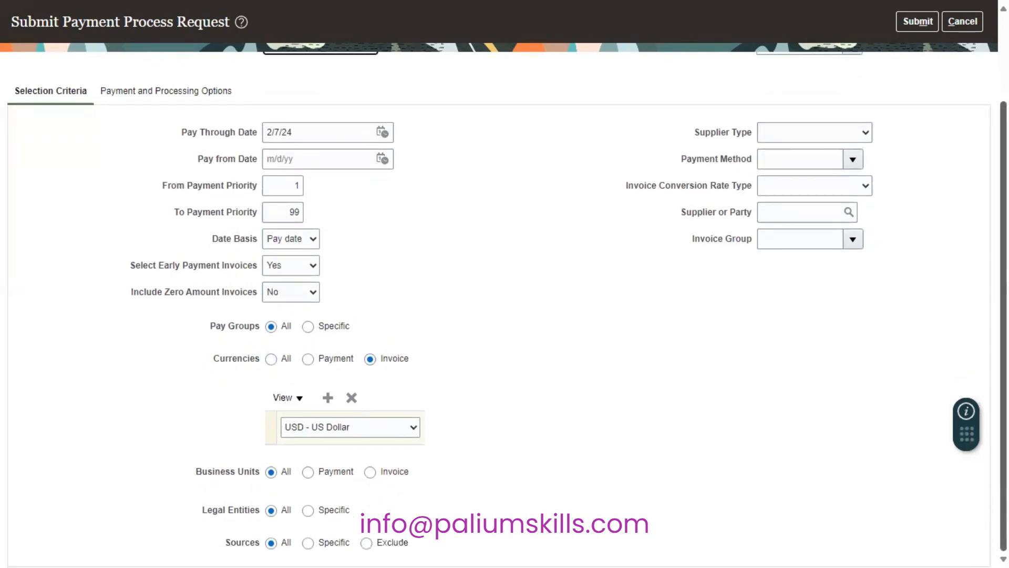
{"action": "scroll", "coordinate": [505, 284], "scroll_direction": "up", "scroll_amount": 2}
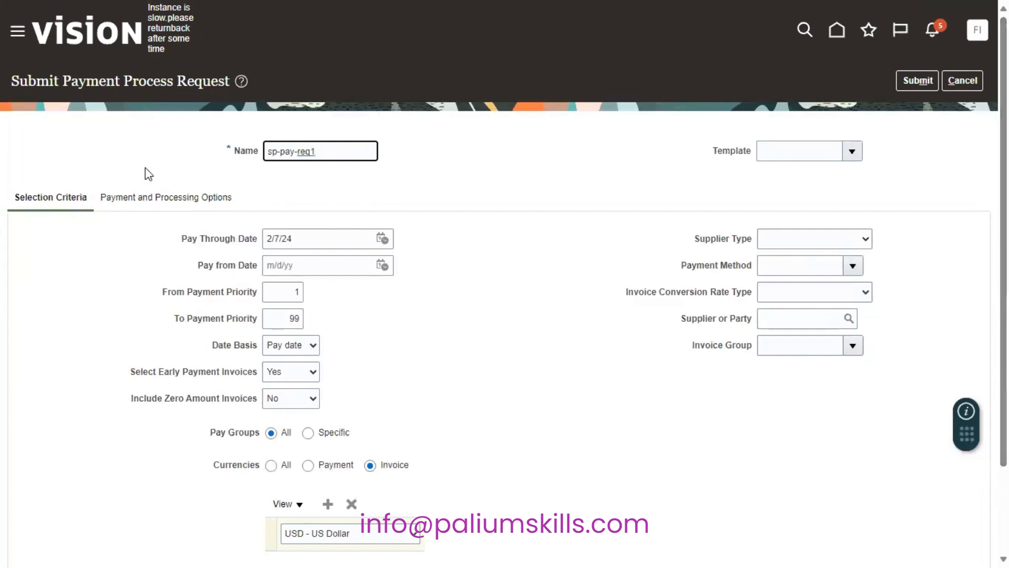
{"action": "left_click", "coordinate": [157, 200]}
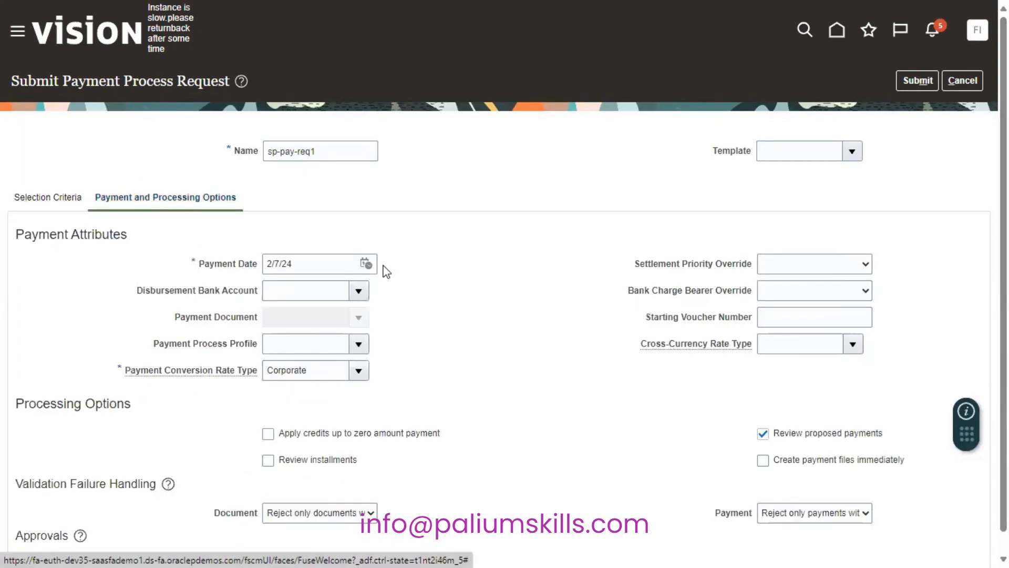
{"action": "scroll", "coordinate": [362, 512], "scroll_direction": "down", "scroll_amount": 1}
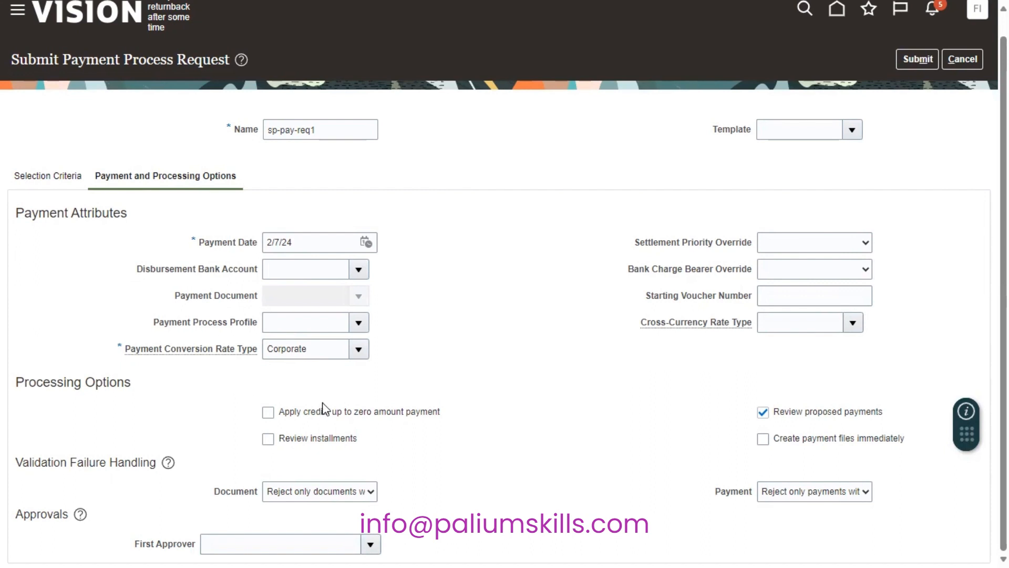
{"action": "left_click_drag", "start_coordinate": [16, 463], "coordinate": [194, 557]}
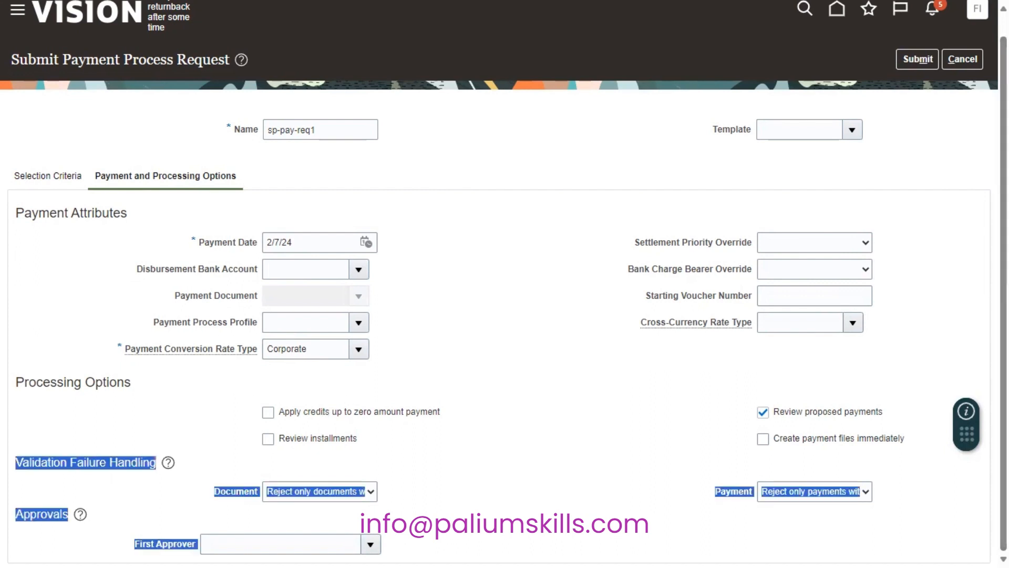
{"action": "left_click", "coordinate": [194, 557]}
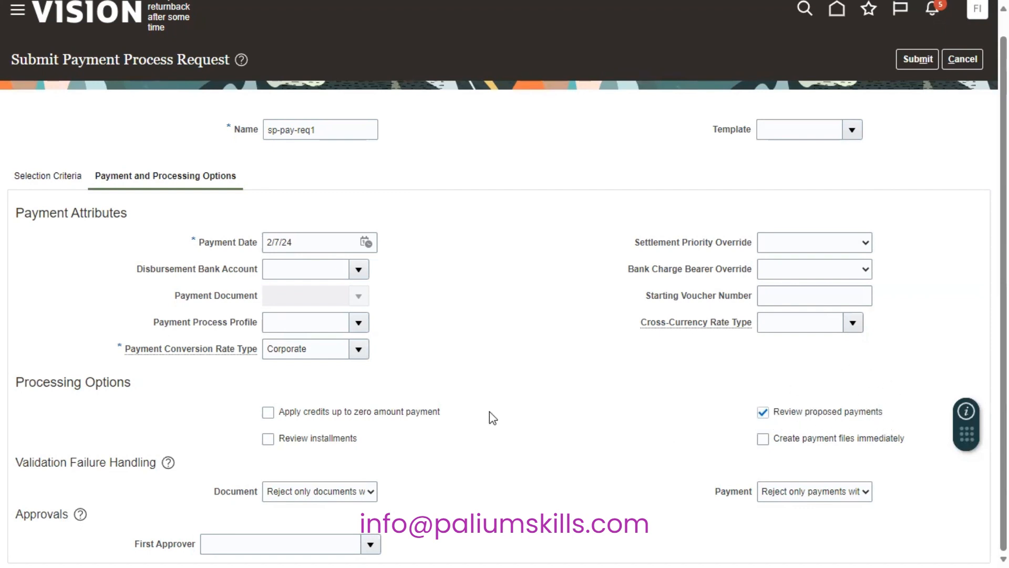
{"action": "left_click", "coordinate": [269, 442]}
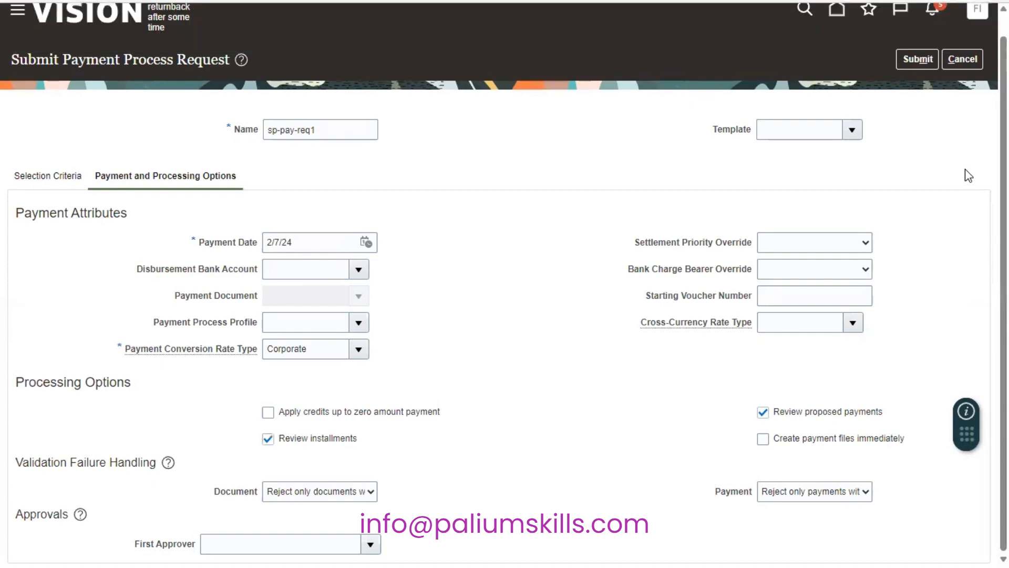
{"action": "left_click", "coordinate": [909, 56]}
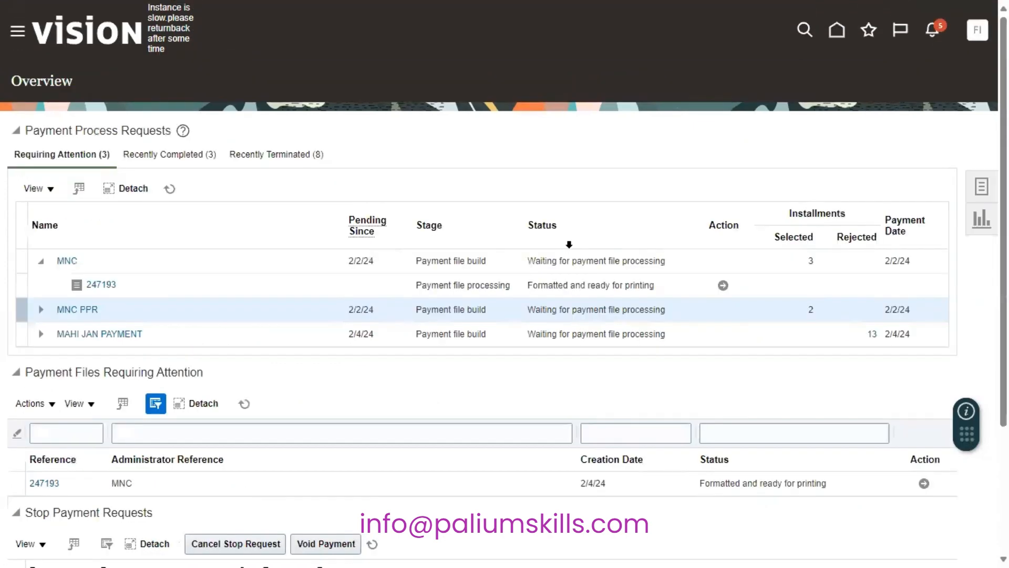
- Refresh the payment process requests requiring attention to look for sp-pay-req1
{"action": "left_click", "coordinate": [169, 189]}
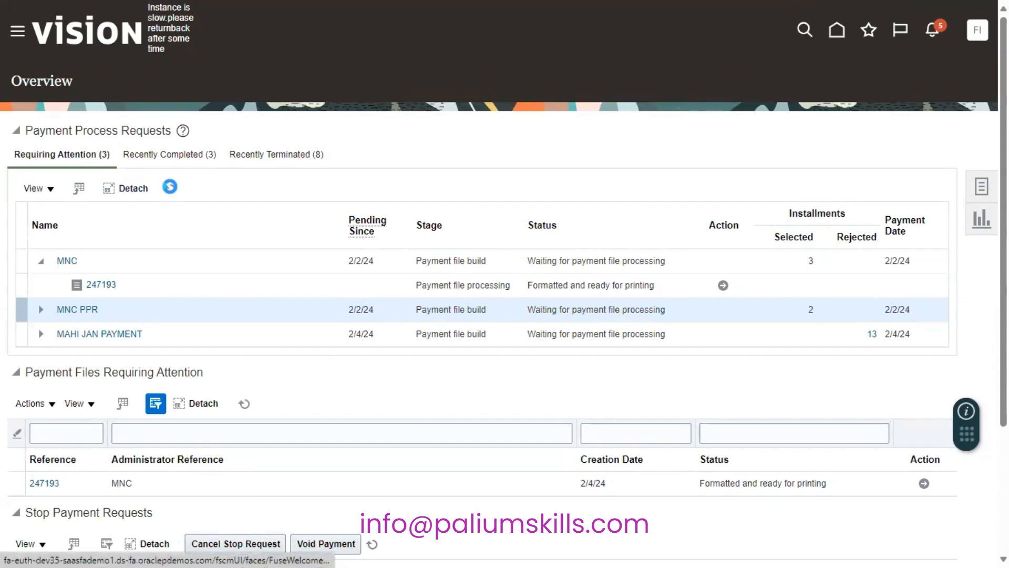
{"action": "left_click", "coordinate": [169, 190]}
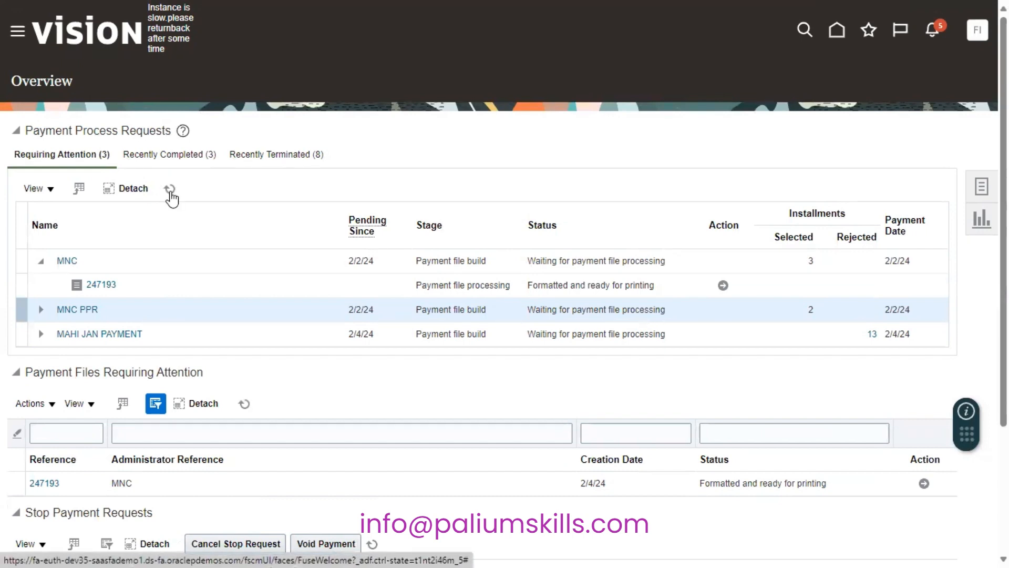
{"action": "left_click", "coordinate": [170, 190]}
{"action": "left_click", "coordinate": [170, 190]}
- Check the recently completed payment process requests for sp-pay-req1, refreshing the list repeatedly
{"action": "left_click", "coordinate": [194, 156]}
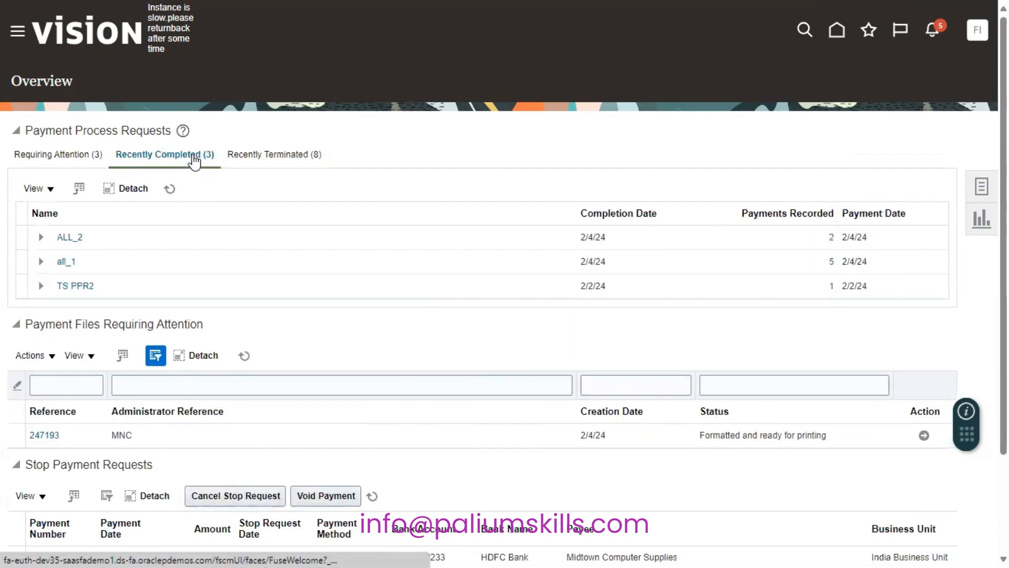
{"action": "left_click", "coordinate": [169, 191]}
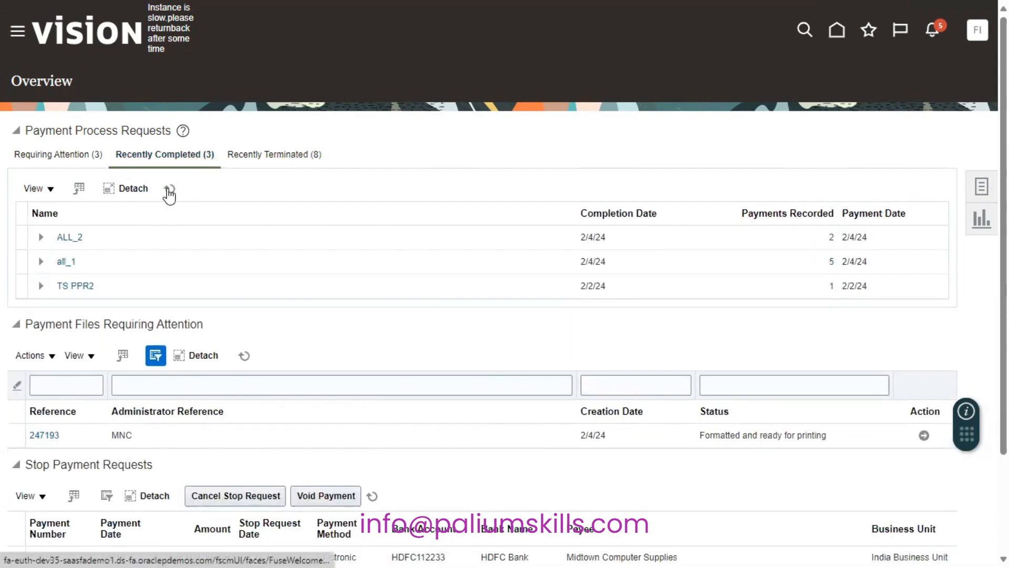
{"action": "left_click", "coordinate": [168, 190]}
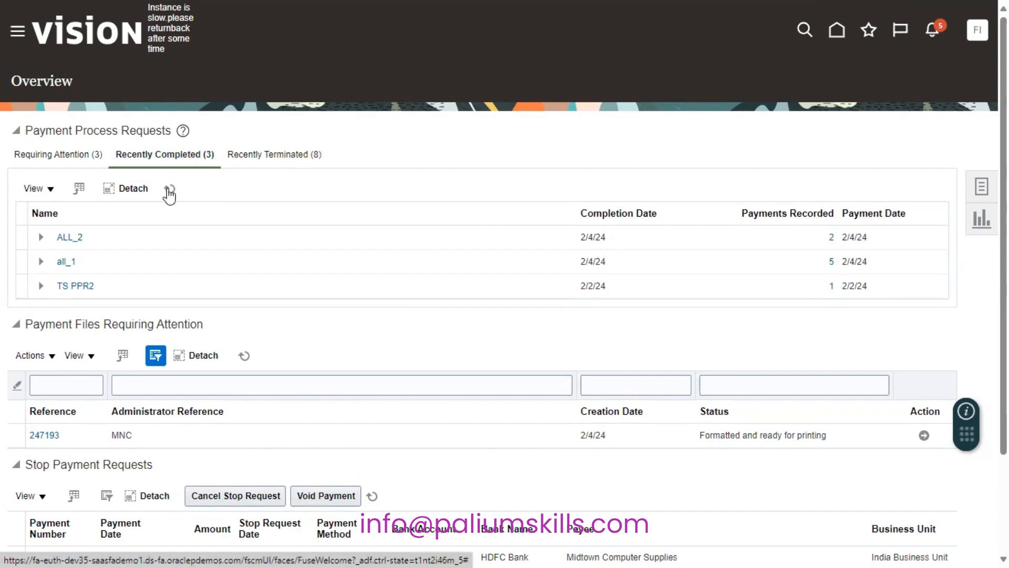
{"action": "left_click", "coordinate": [167, 188]}
{"action": "left_click", "coordinate": [167, 189]}
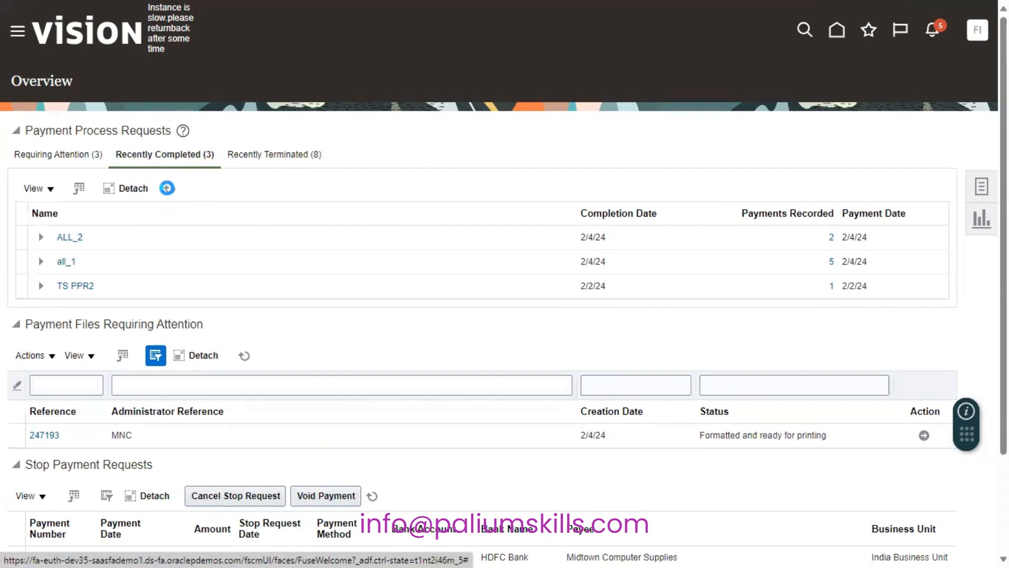
{"action": "left_click", "coordinate": [168, 190]}
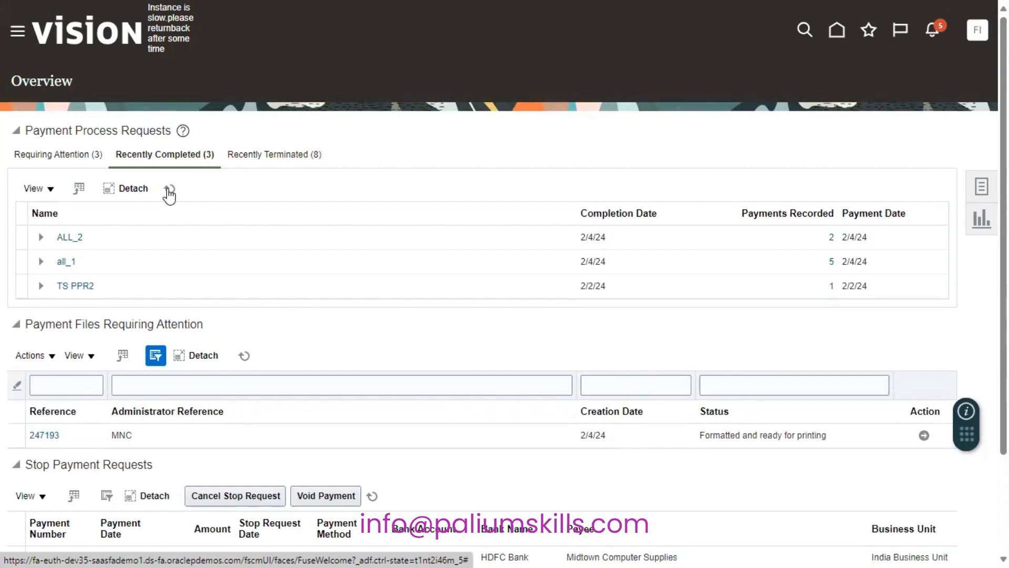
- Check the recently terminated requests for sp-pay-req1, and refresh the recently completed ones once more
{"action": "left_click", "coordinate": [242, 156]}
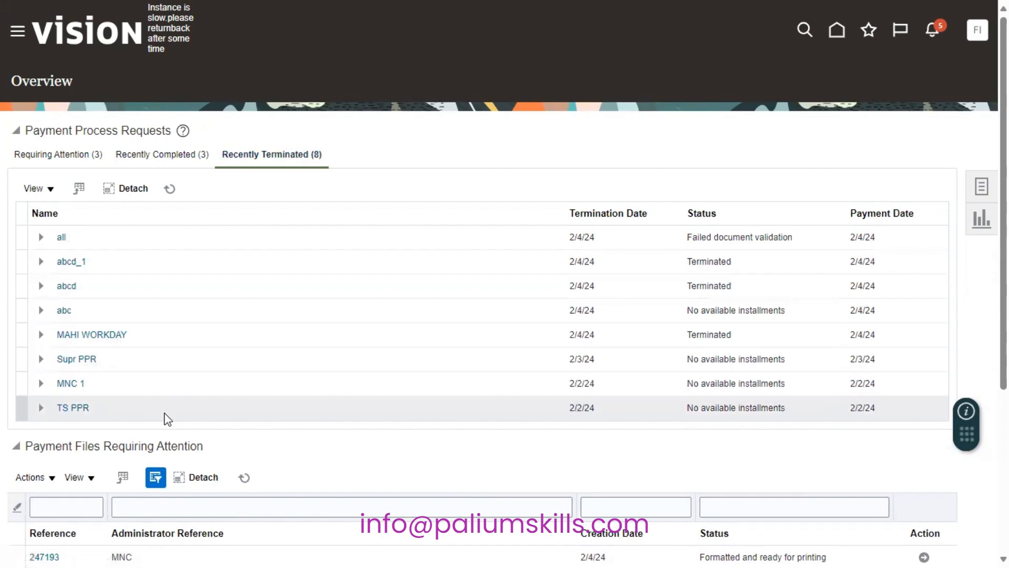
{"action": "left_click", "coordinate": [170, 152]}
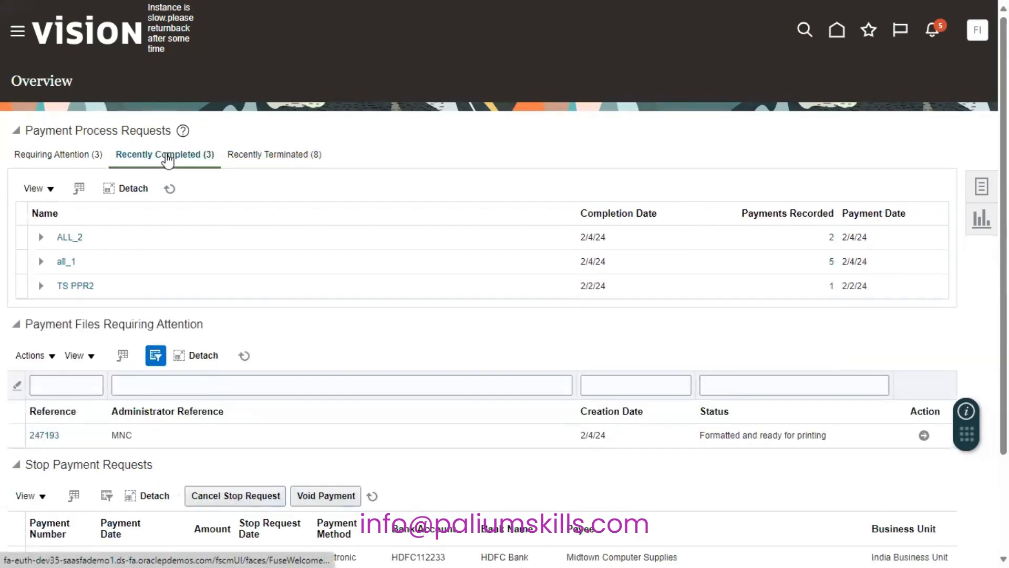
{"action": "left_click", "coordinate": [170, 190]}
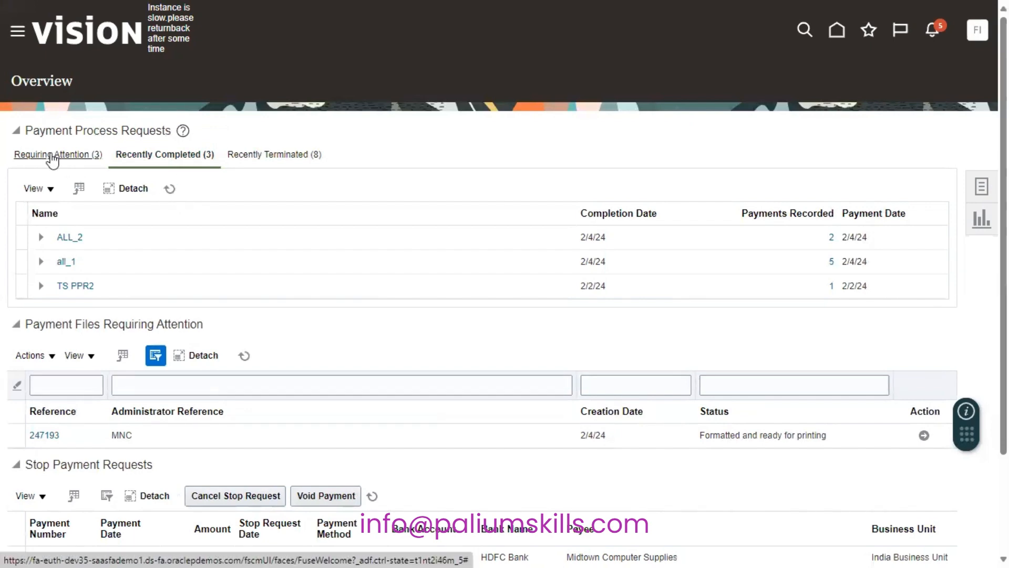
- Return to the requests requiring attention, refresh the list, and select and expand the sp-pay-req1 request
{"action": "left_click", "coordinate": [53, 157]}
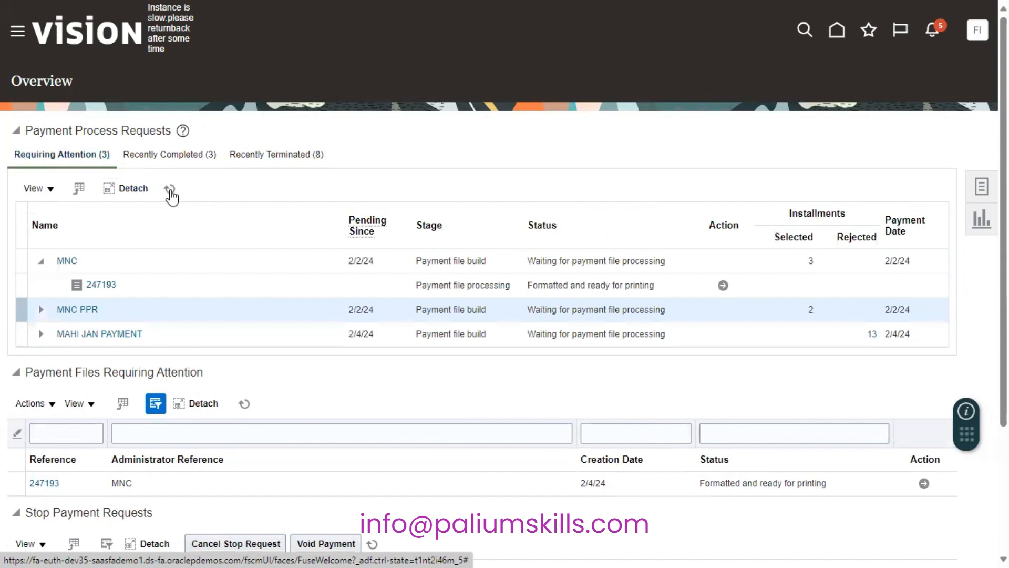
{"action": "left_click", "coordinate": [169, 188]}
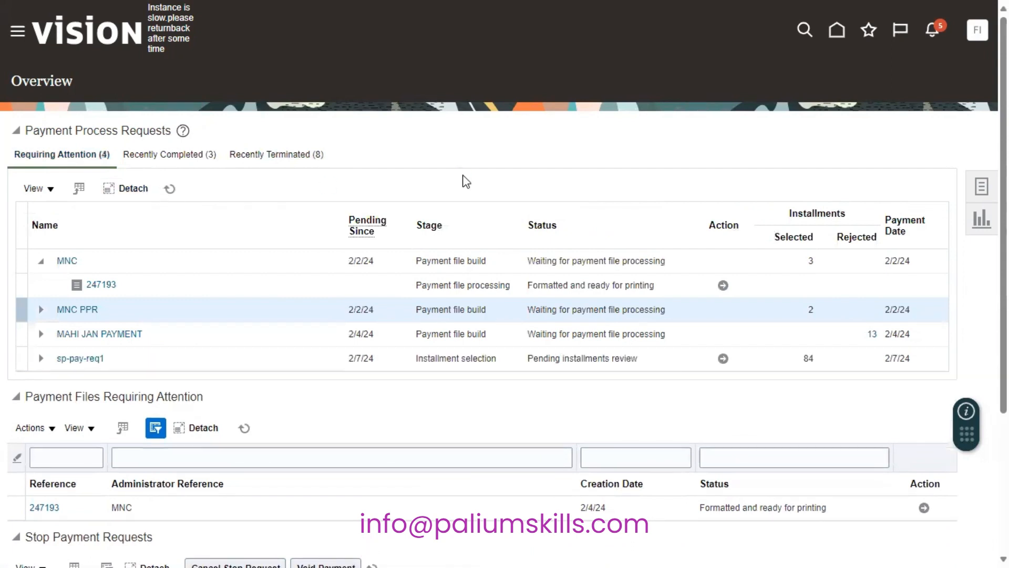
{"action": "left_click", "coordinate": [295, 365]}
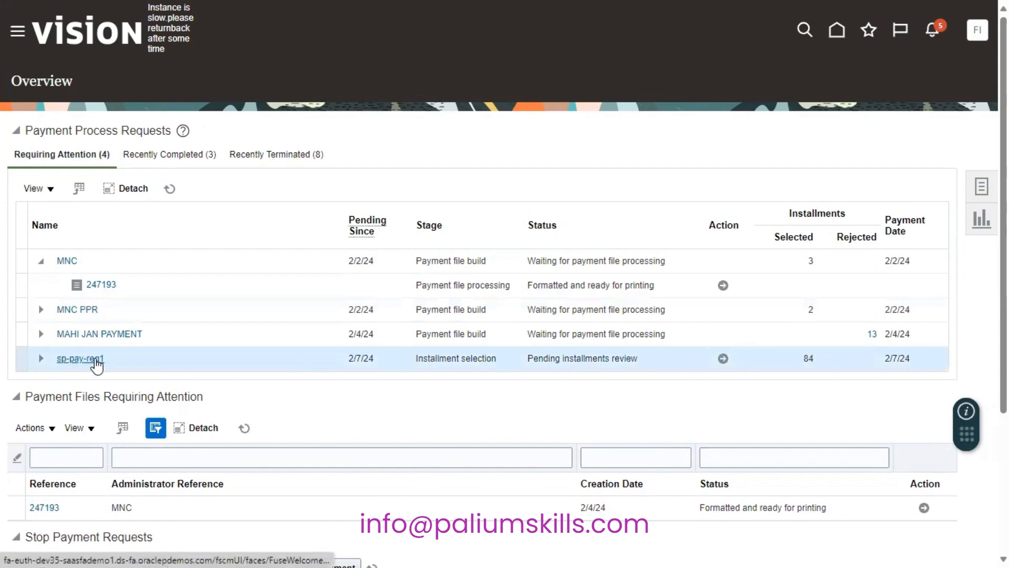
{"action": "left_click", "coordinate": [41, 358]}
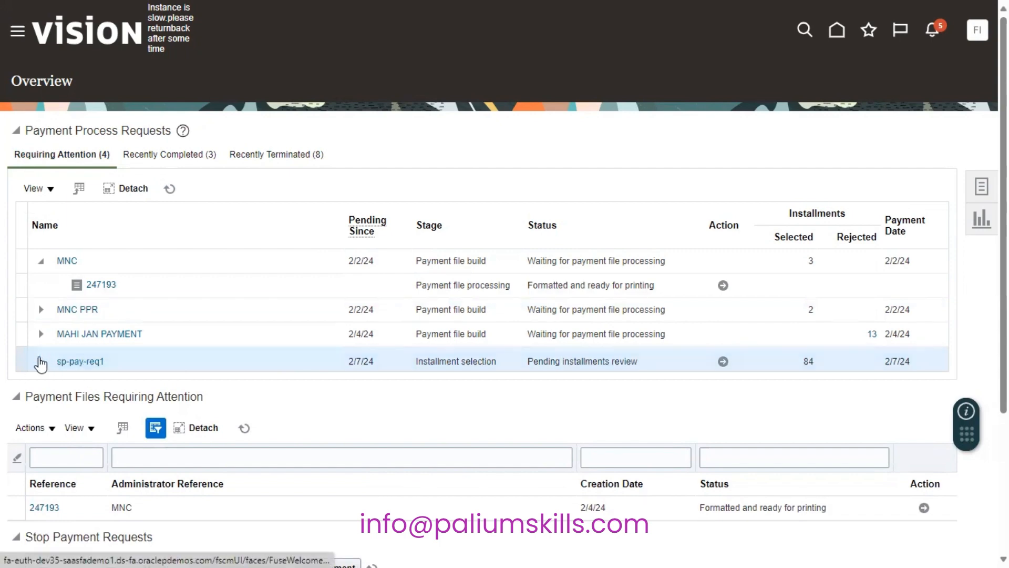
{"action": "scroll", "coordinate": [414, 286], "scroll_direction": "down", "scroll_amount": 4}
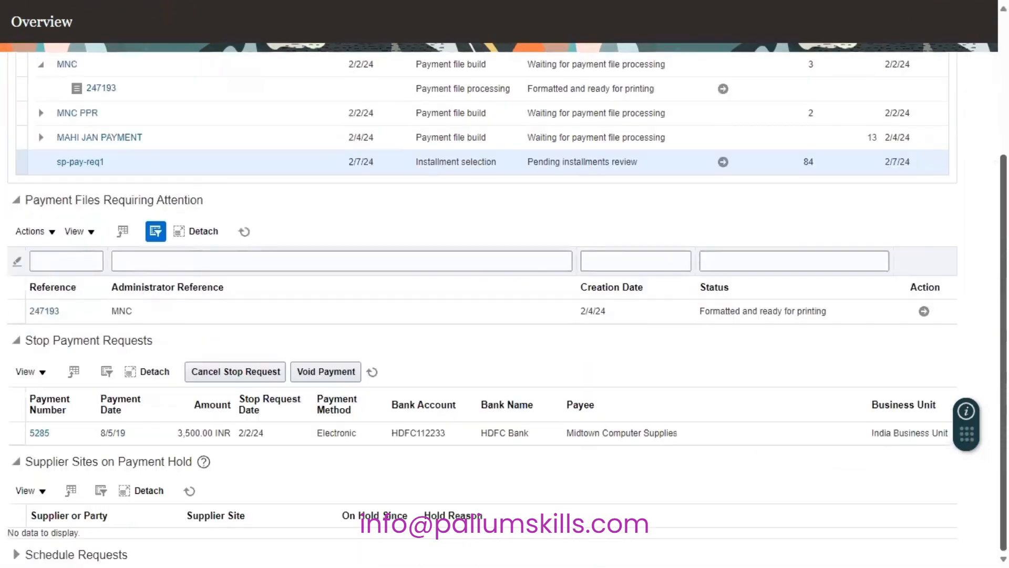
- Open the pending installments review for the payment process request sp-pay-req1
{"action": "scroll", "coordinate": [413, 285], "scroll_direction": "up", "scroll_amount": 1}
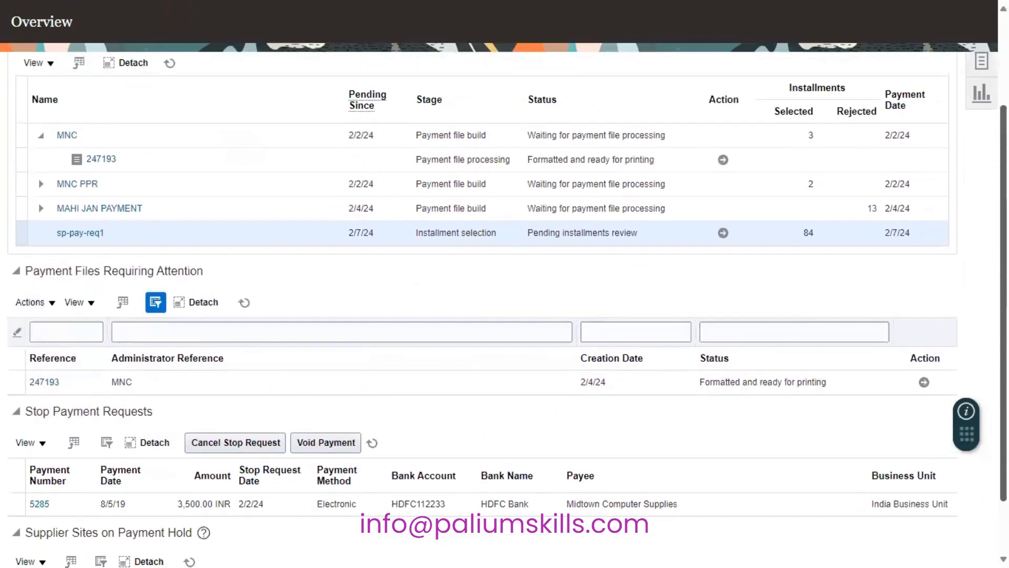
{"action": "triple_click", "coordinate": [437, 232]}
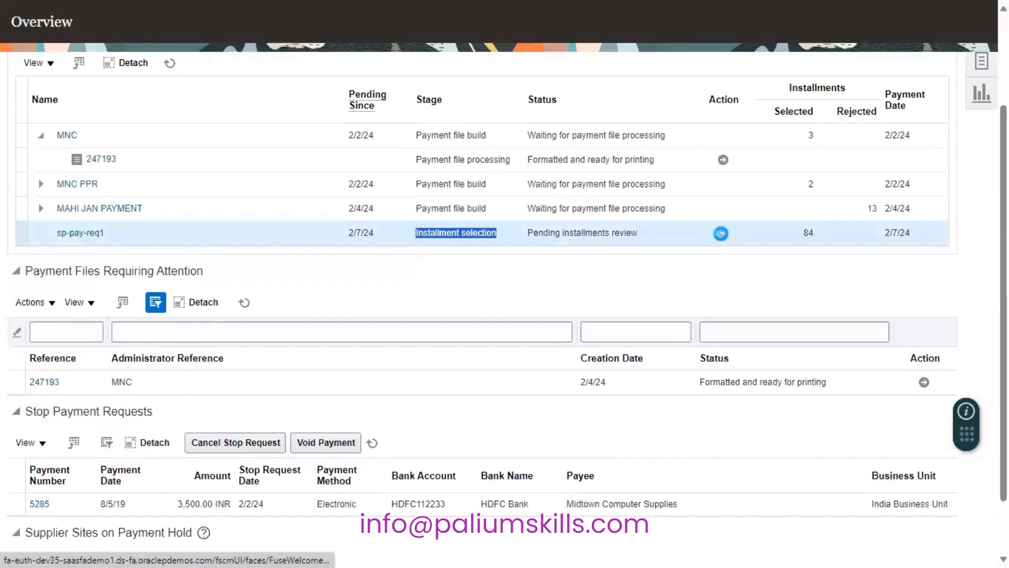
{"action": "left_click", "coordinate": [724, 233]}
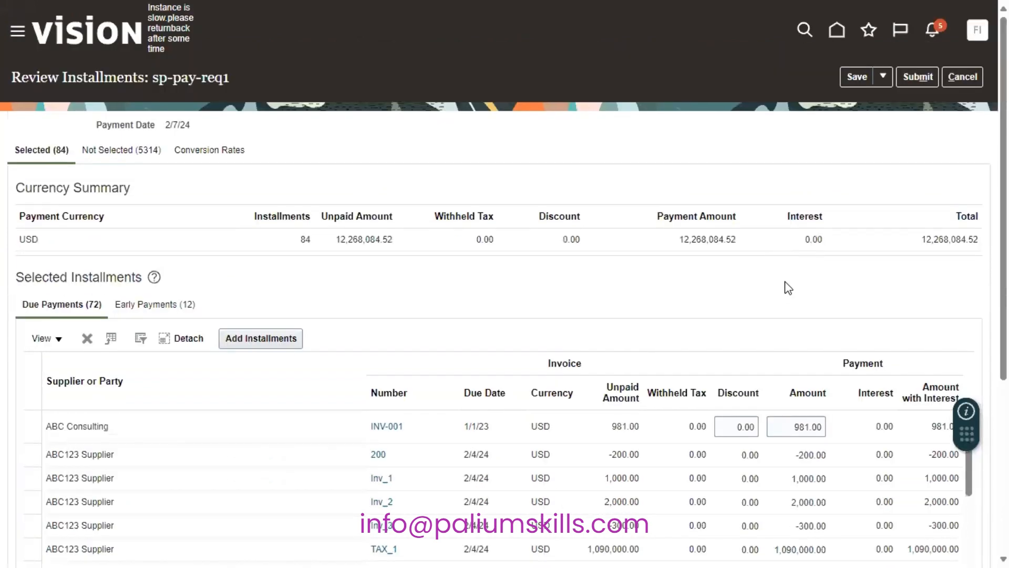
- Find the SP Enterprises Pvt Ltd installment sp-2180 among the due payments and check its payment amount
{"action": "scroll", "coordinate": [504, 316], "scroll_direction": "down", "scroll_amount": 5}
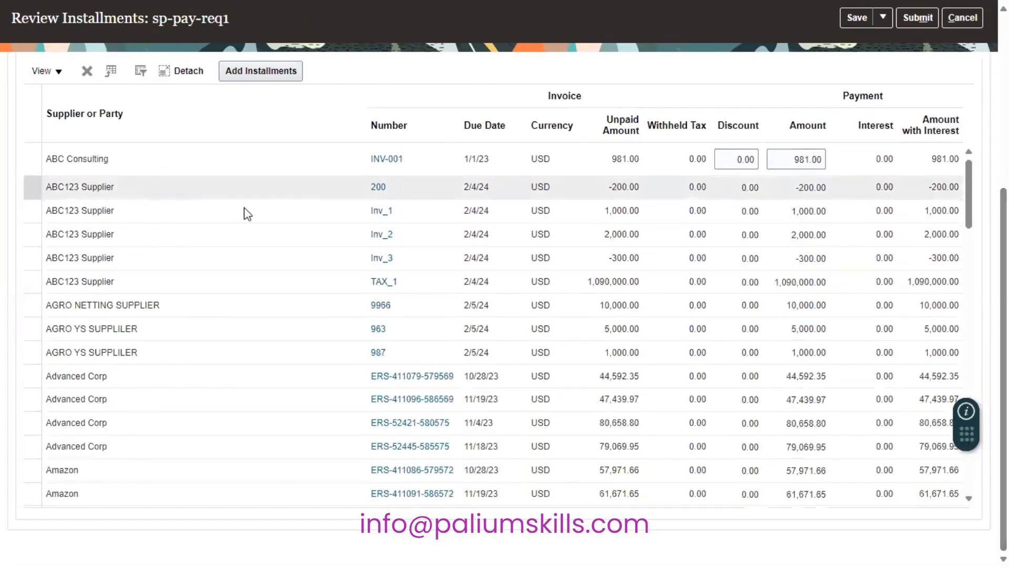
{"action": "left_click_drag", "start_coordinate": [969, 180], "coordinate": [975, 404]}
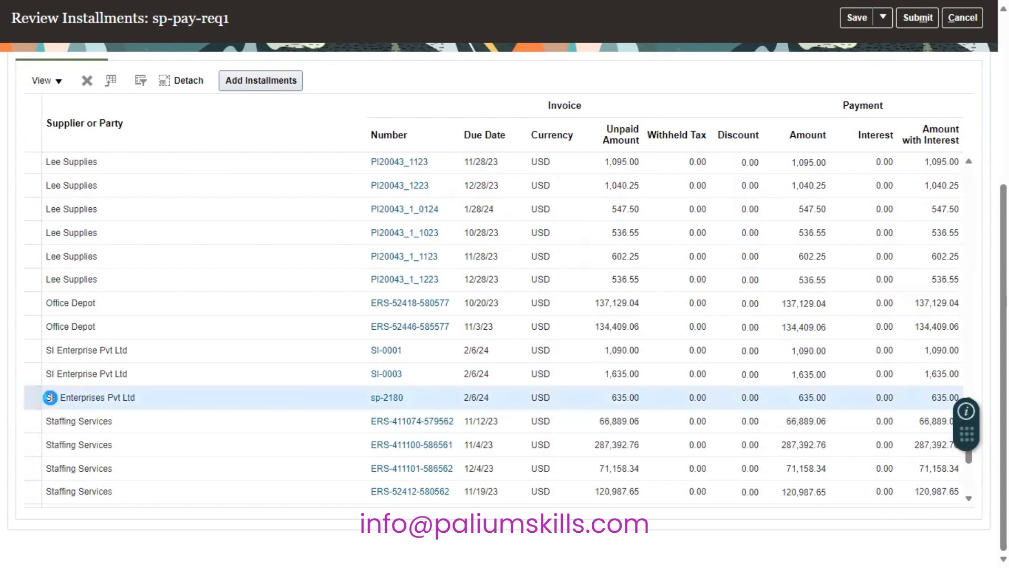
{"action": "triple_click", "coordinate": [52, 400]}
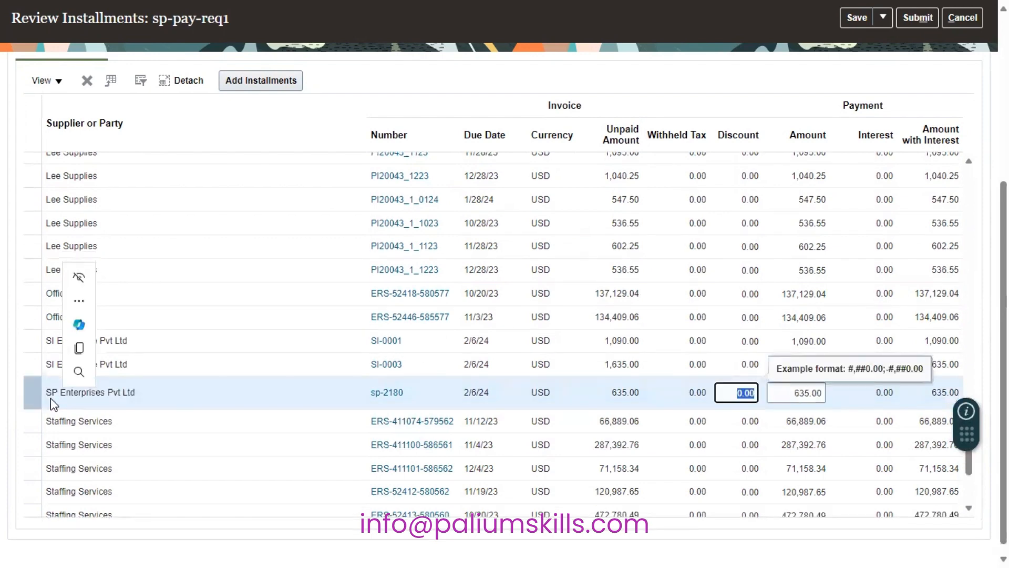
{"action": "left_click", "coordinate": [797, 390]}
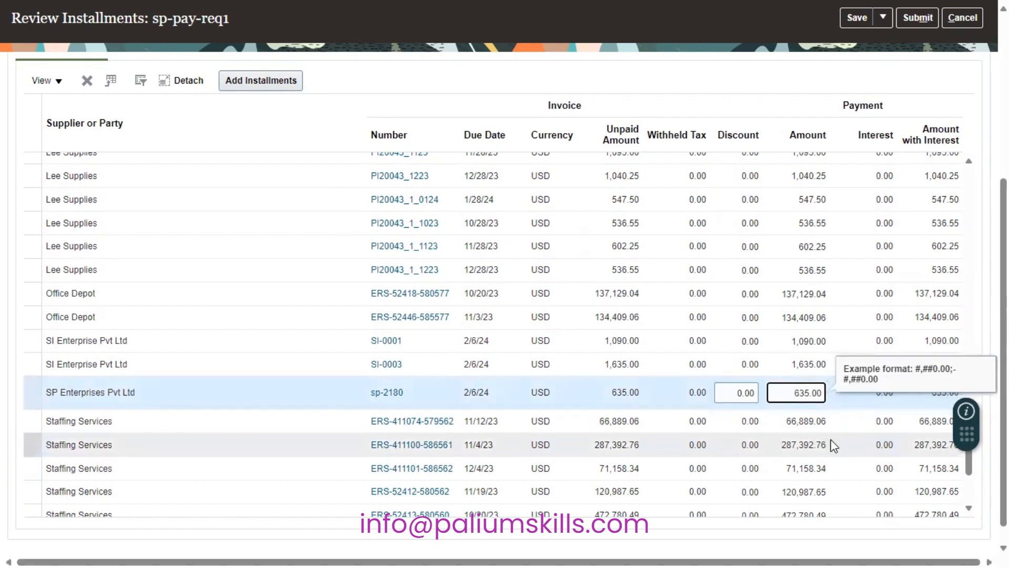
{"action": "left_click", "coordinate": [795, 384]}
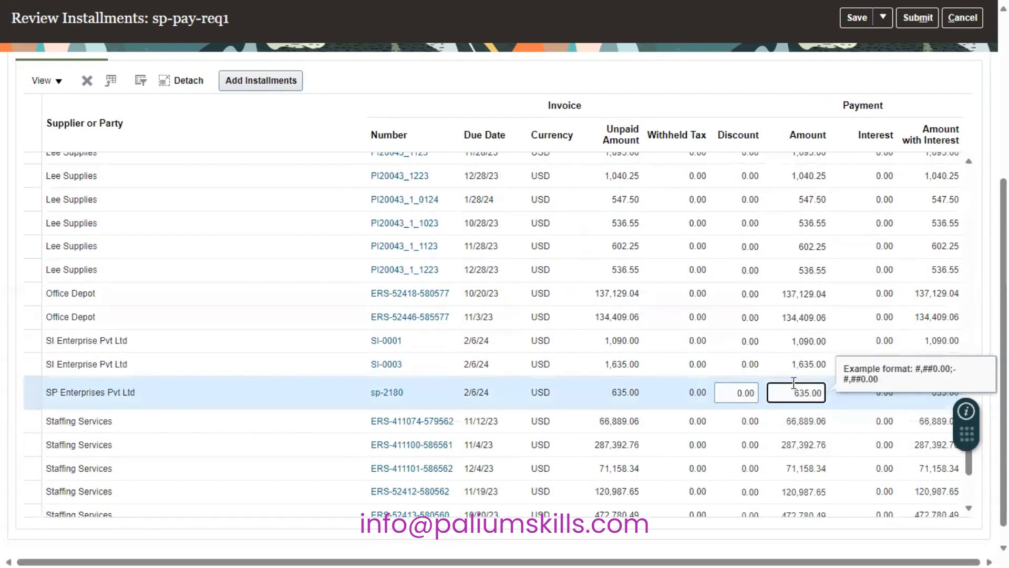
- Remove the two SI Enterprise Pvt Ltd installments, SI-0001 and SI-0003, from the due payments
{"action": "left_click", "coordinate": [317, 337]}
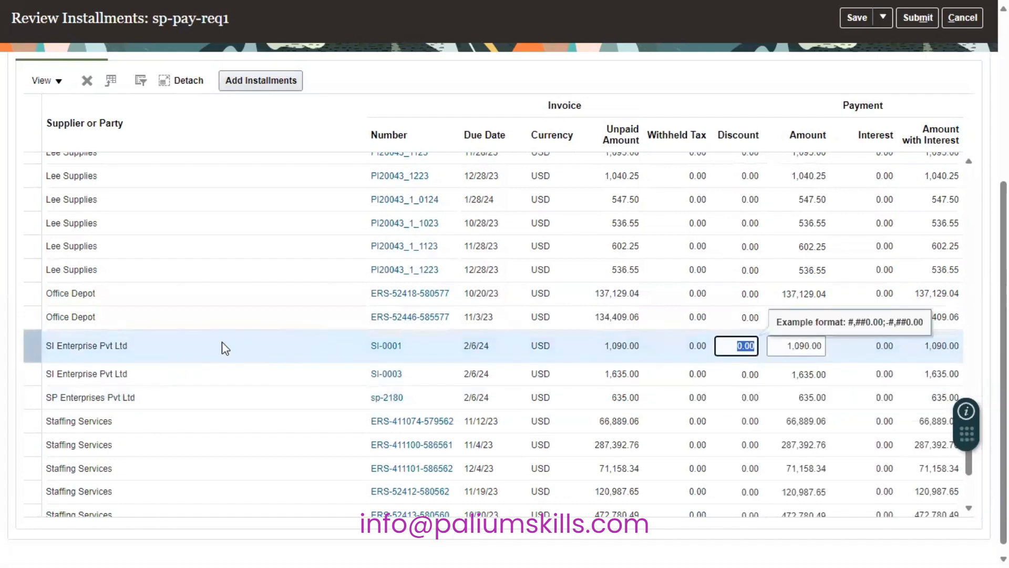
{"action": "left_click", "coordinate": [87, 81]}
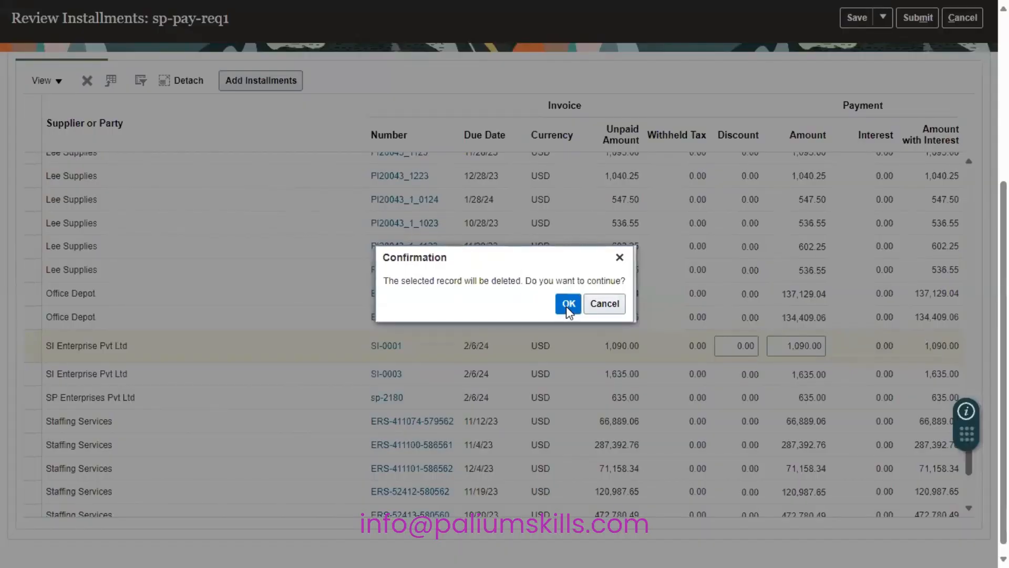
{"action": "left_click", "coordinate": [569, 309]}
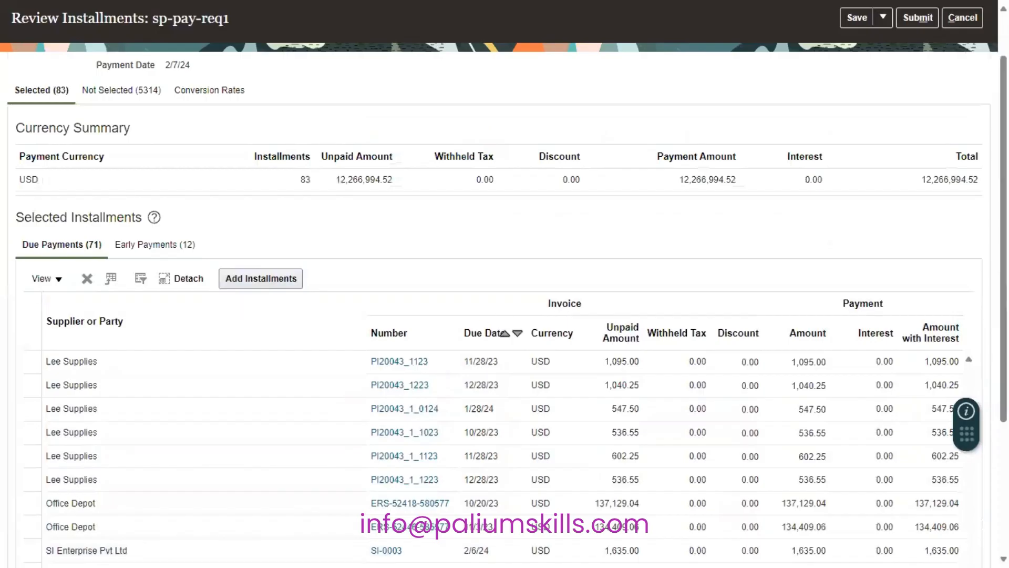
{"action": "scroll", "coordinate": [504, 336], "scroll_direction": "down", "scroll_amount": 4}
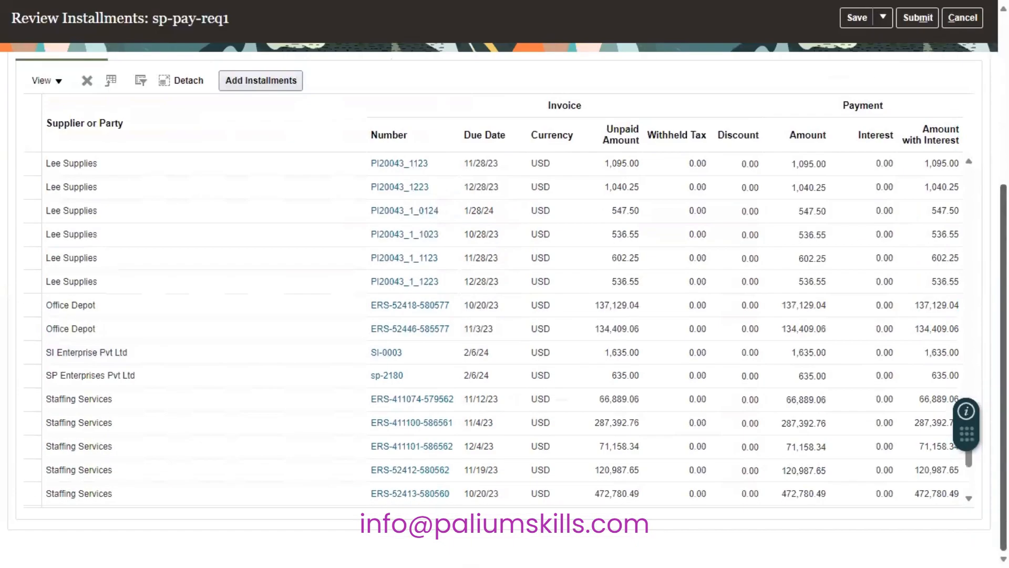
{"action": "left_click", "coordinate": [206, 349]}
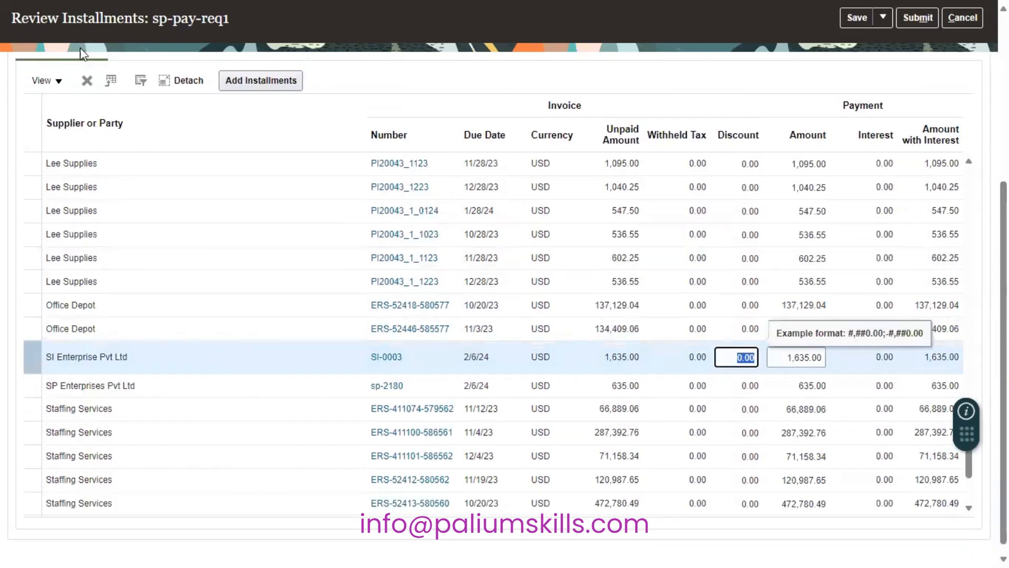
{"action": "left_click", "coordinate": [85, 79]}
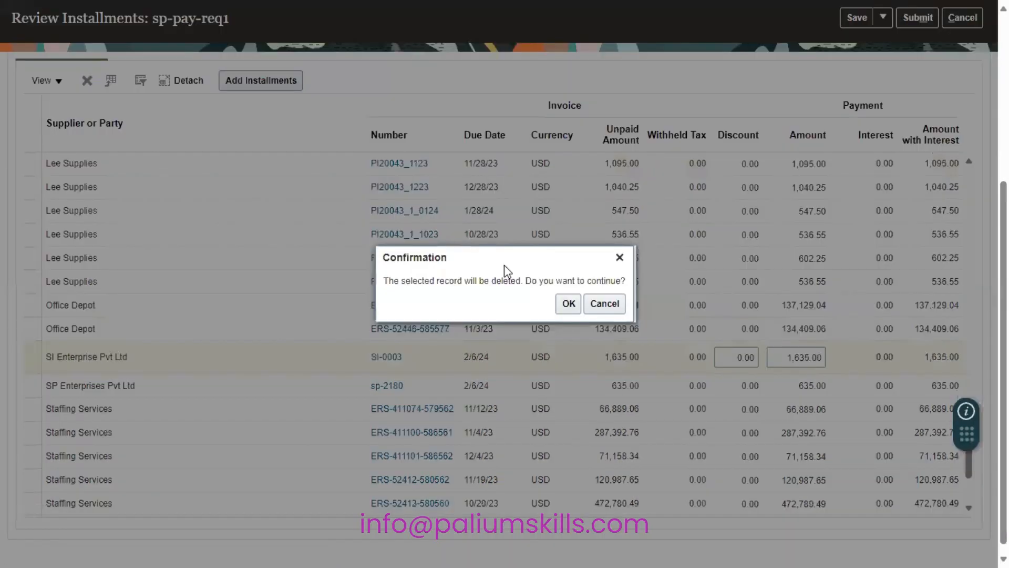
{"action": "left_click", "coordinate": [568, 304]}
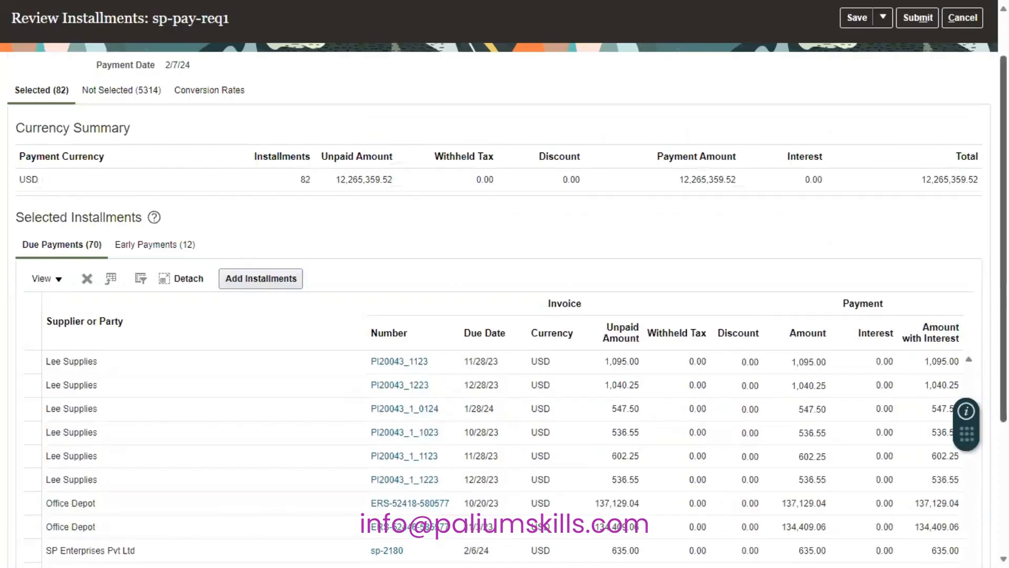
- Try to select all due payments except the SP Enterprises Pvt Ltd installment sp-2180
{"action": "scroll", "coordinate": [504, 315], "scroll_direction": "down", "scroll_amount": 3}
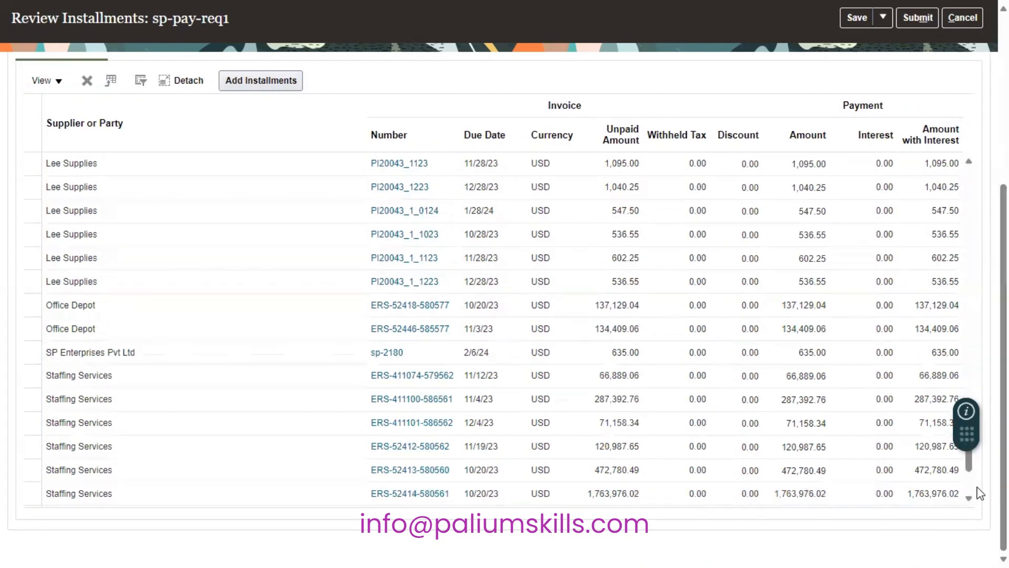
{"action": "scroll", "coordinate": [972, 491], "scroll_direction": "down", "scroll_amount": 2}
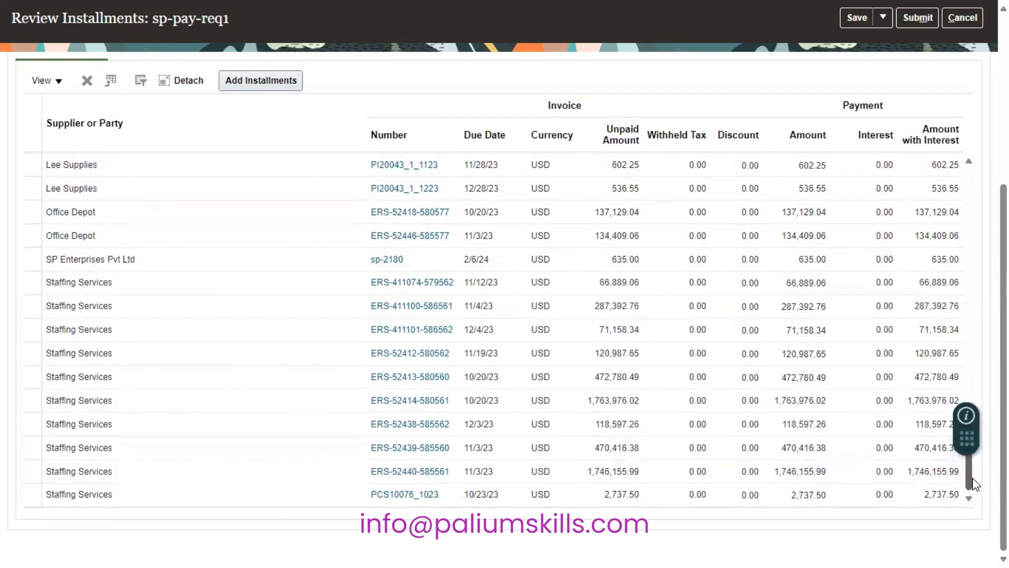
{"action": "left_click_drag", "start_coordinate": [972, 484], "coordinate": [975, 193]}
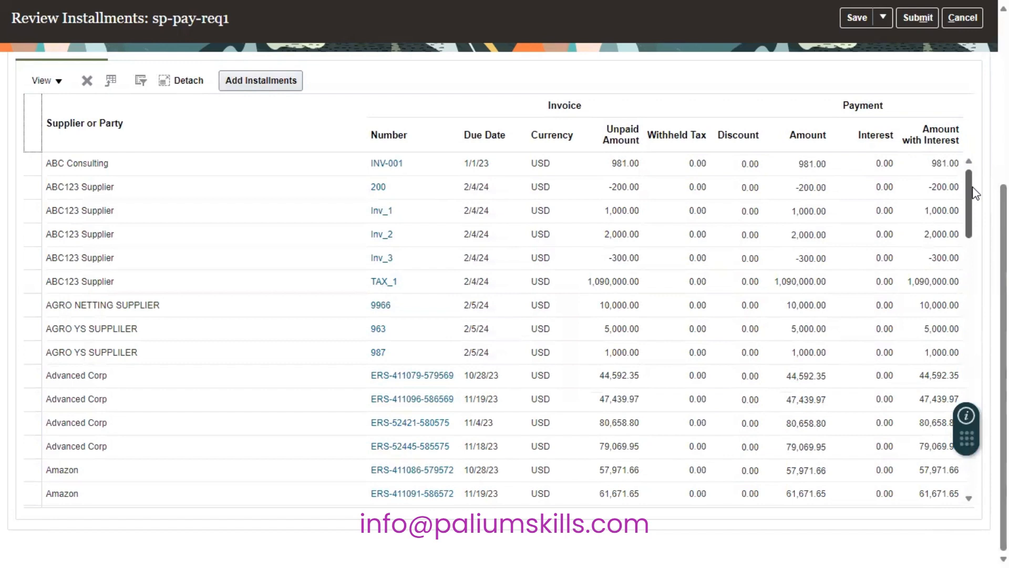
{"action": "left_click", "coordinate": [33, 125]}
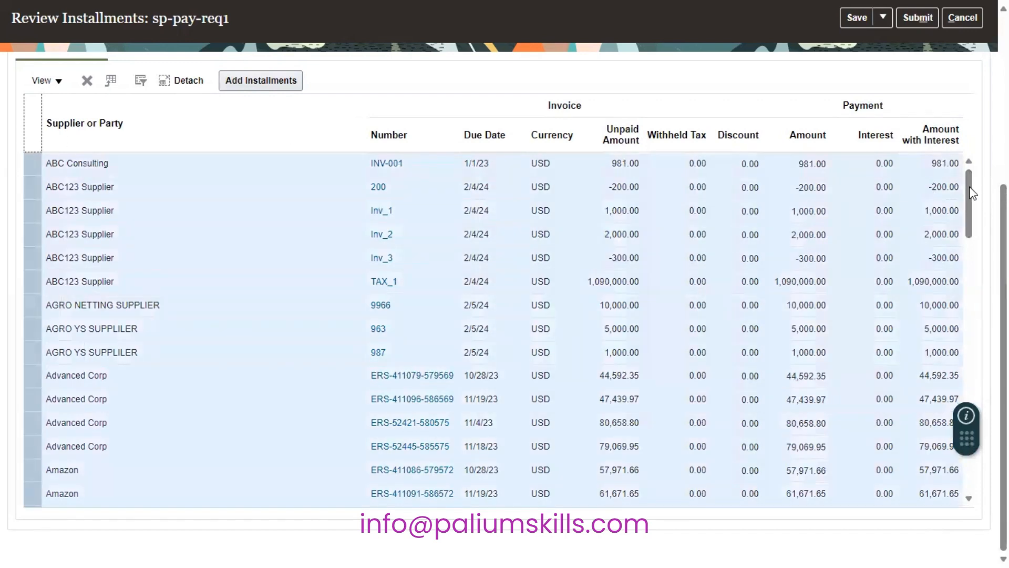
{"action": "left_click_drag", "start_coordinate": [973, 193], "coordinate": [969, 444]}
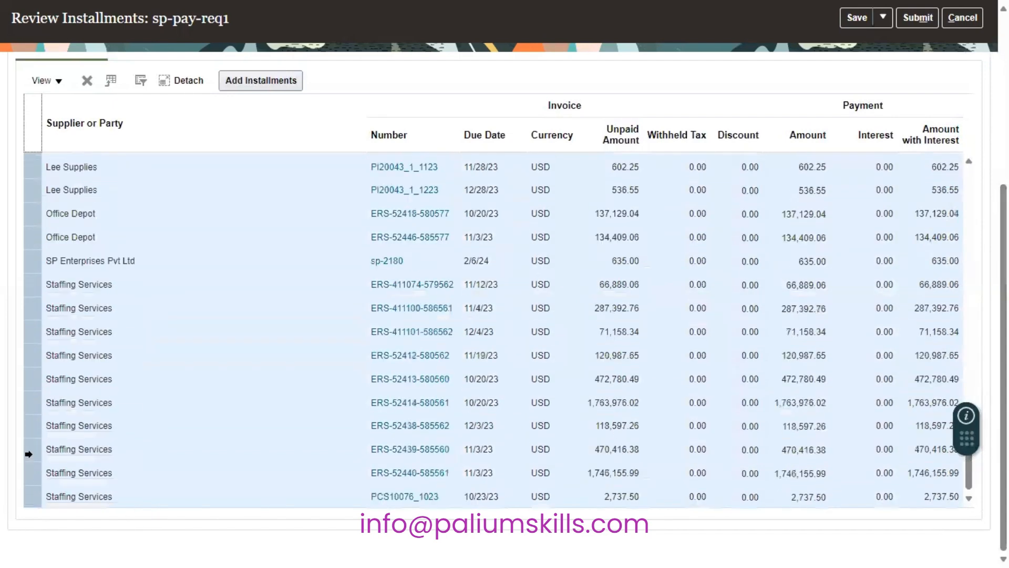
{"action": "left_click", "coordinate": [61, 261]}
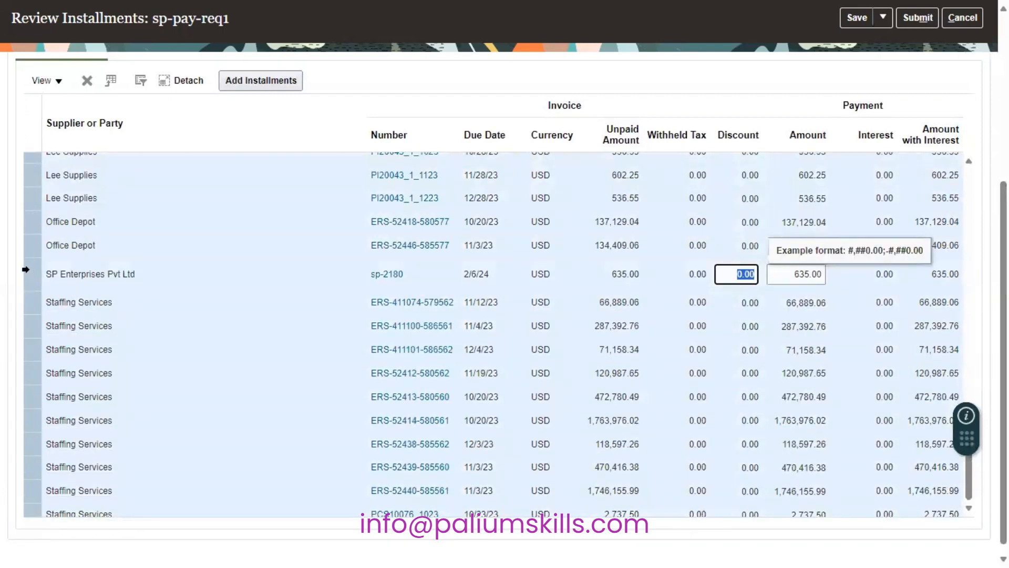
{"action": "left_click", "coordinate": [25, 270]}
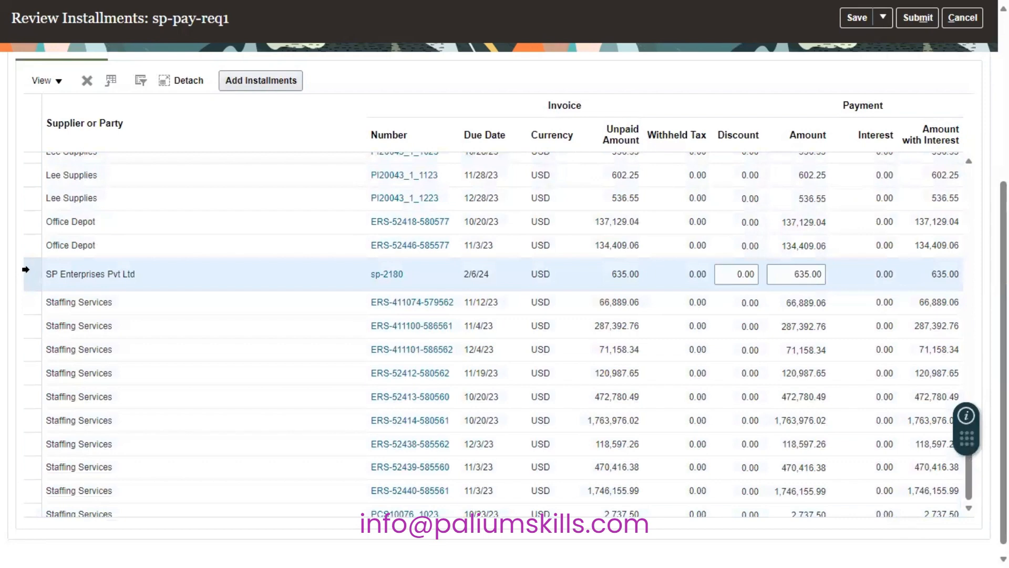
{"action": "left_click", "coordinate": [26, 245]}
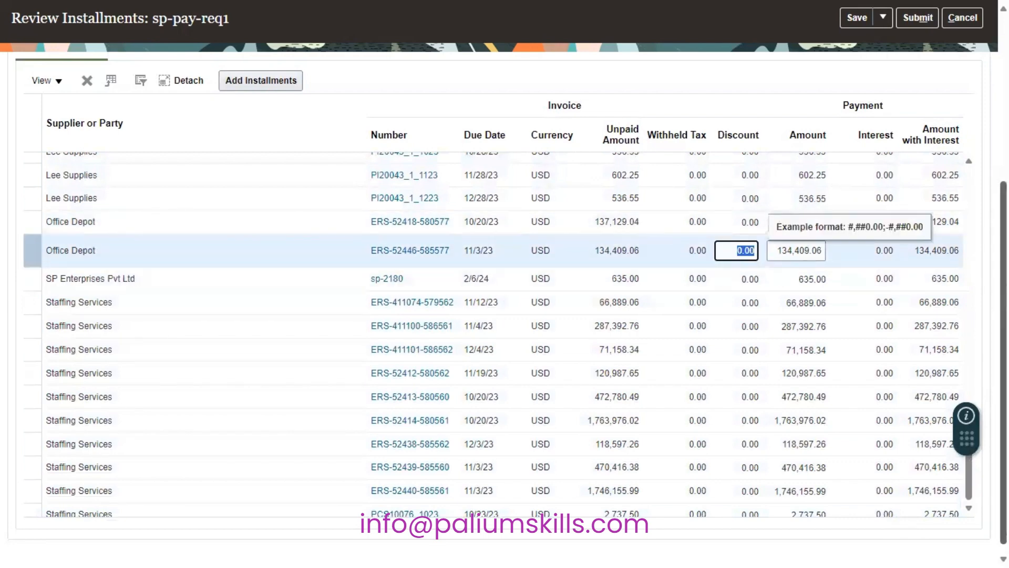
- Remove the due payments from ABC Consulting INV-001 through AGRO YS SUPPLILER 987 together
{"action": "scroll", "coordinate": [974, 364], "scroll_direction": "up", "scroll_amount": 4}
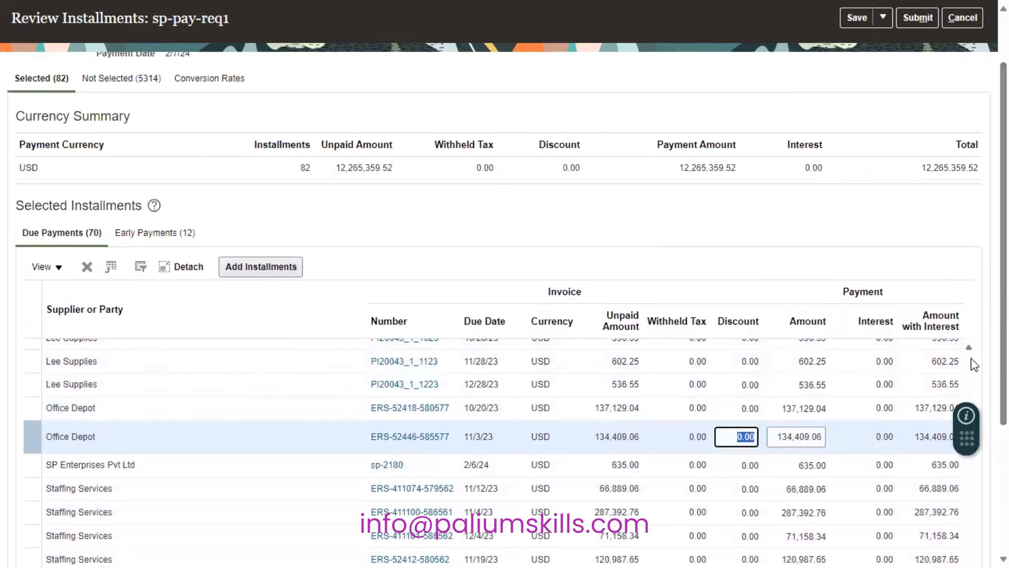
{"action": "scroll", "coordinate": [974, 364], "scroll_direction": "up", "scroll_amount": 10}
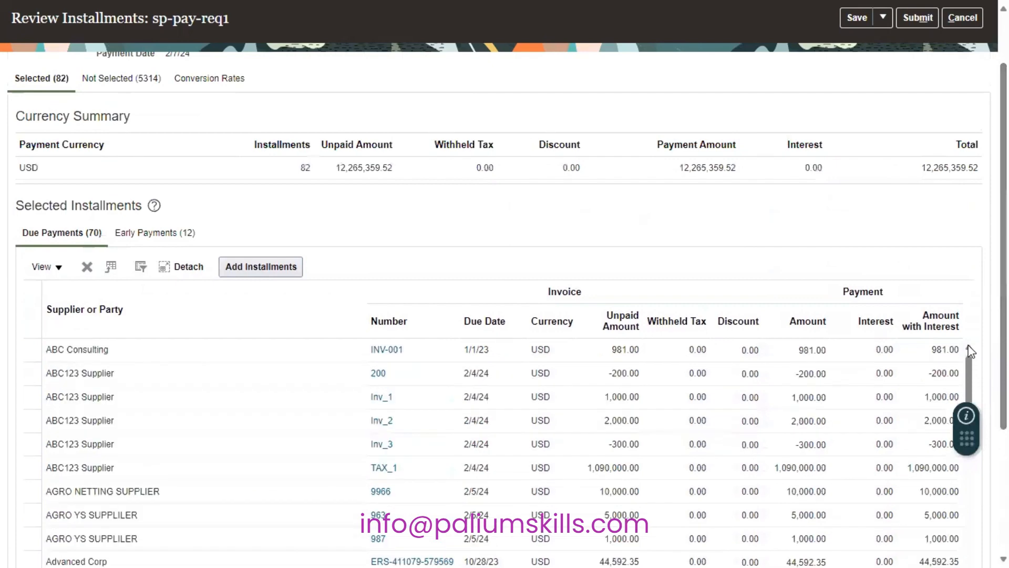
{"action": "left_click", "coordinate": [33, 348]}
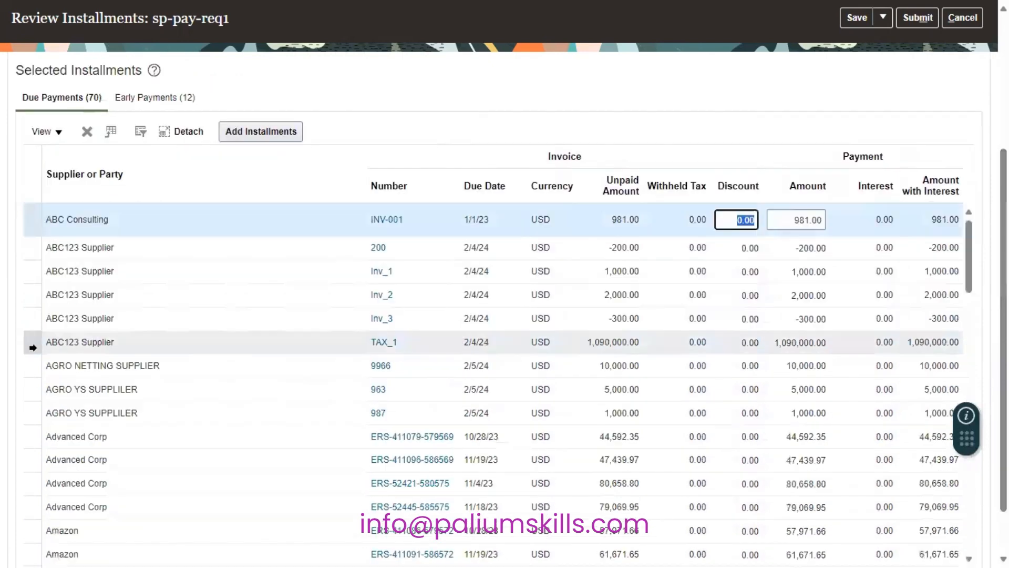
{"action": "left_click", "coordinate": [29, 508]}
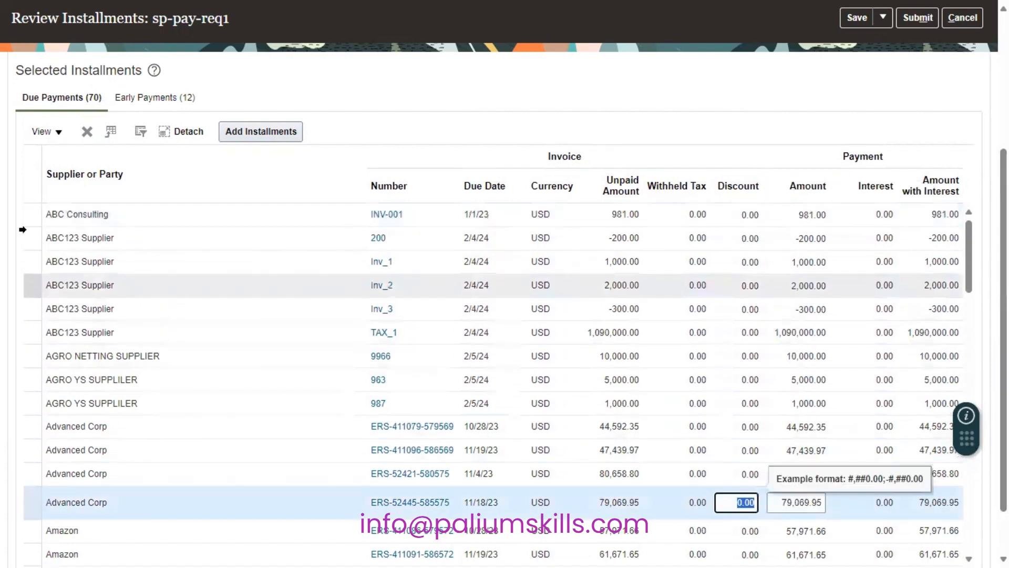
{"action": "left_click", "coordinate": [27, 209]}
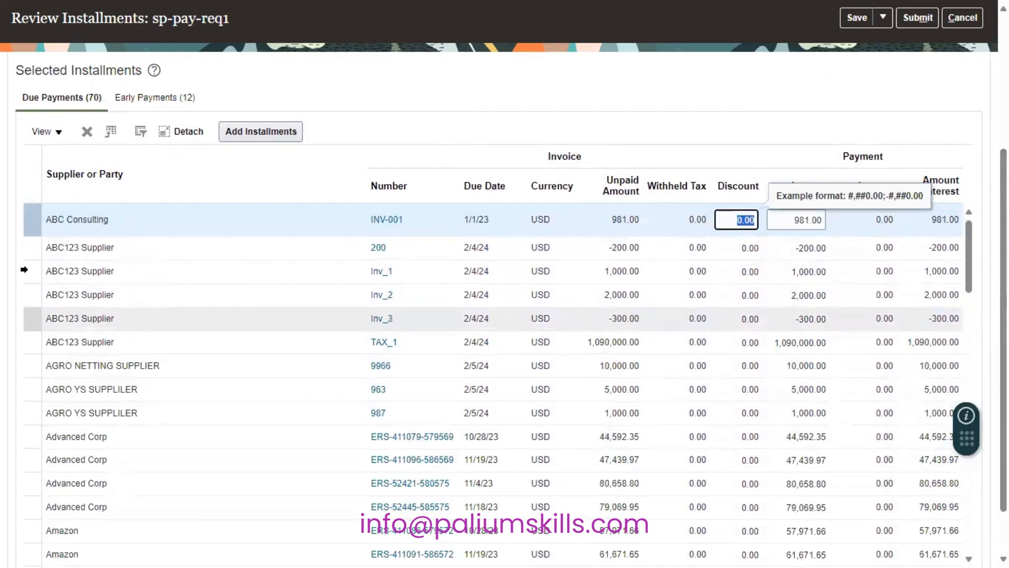
{"action": "left_click", "coordinate": [28, 415], "text": "shift"}
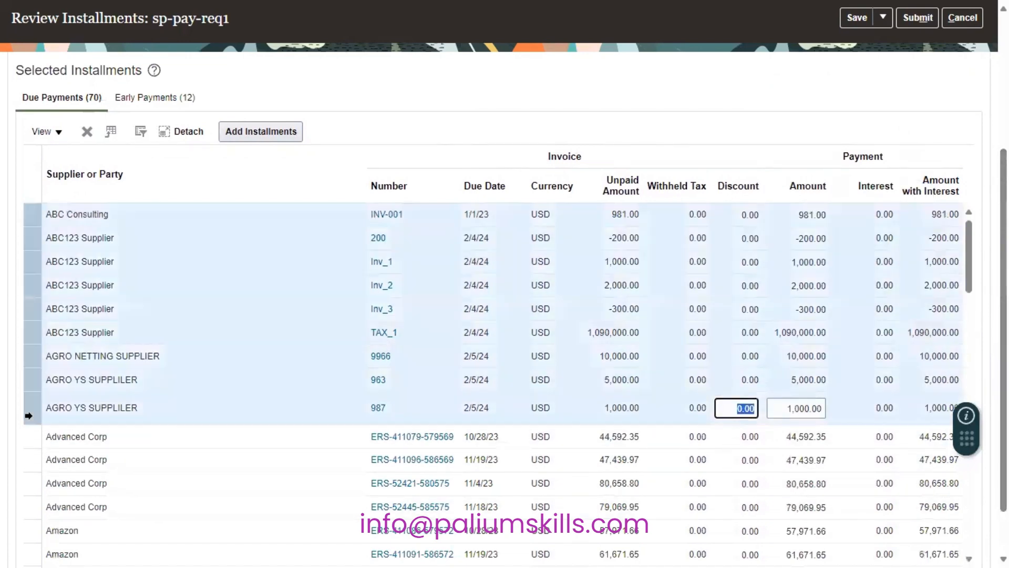
{"action": "left_click", "coordinate": [88, 130]}
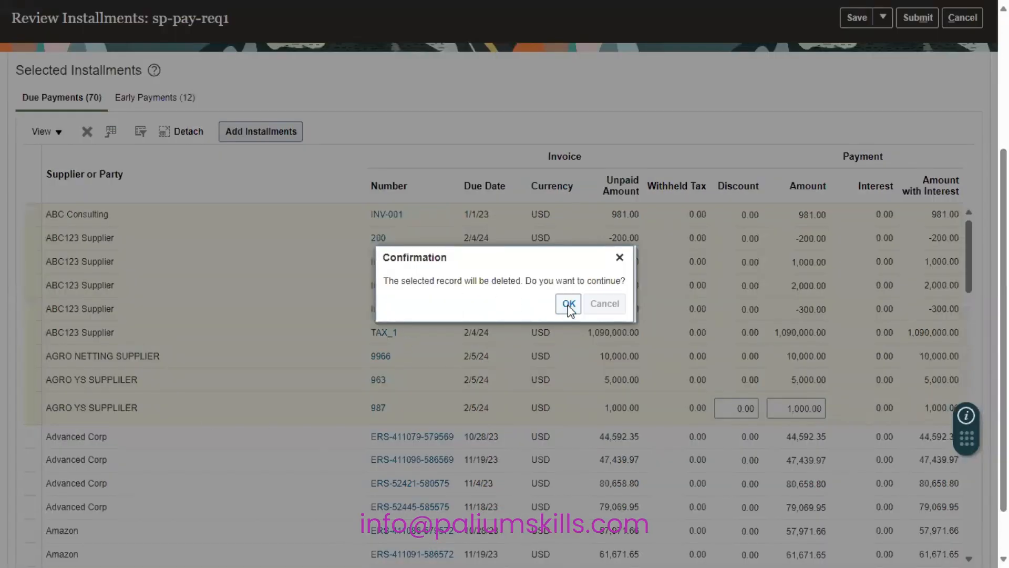
{"action": "left_click", "coordinate": [568, 304]}
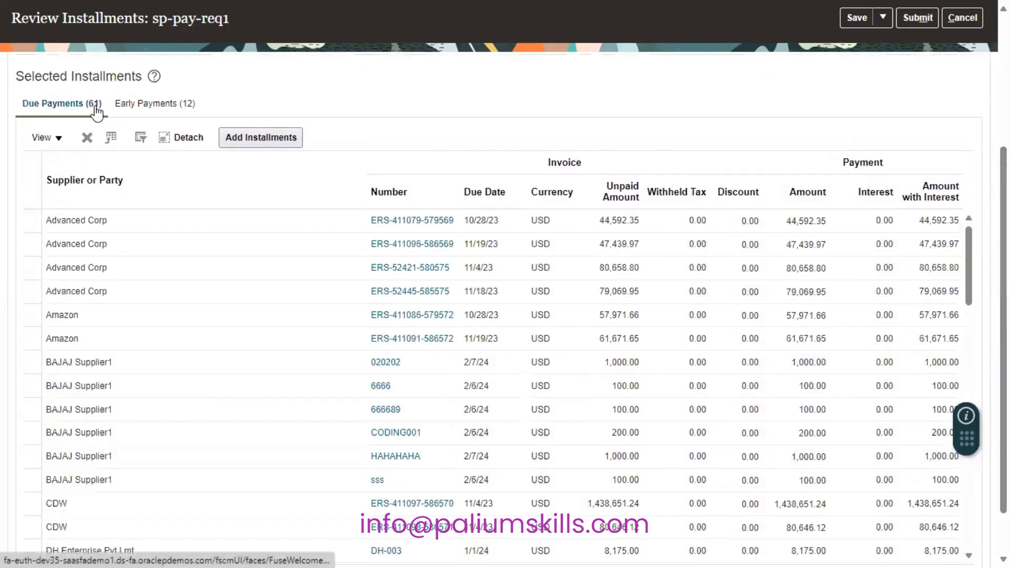
- Remove all due payments from the first Advanced Corp installment through the last CDW installment
{"action": "left_click", "coordinate": [32, 215]}
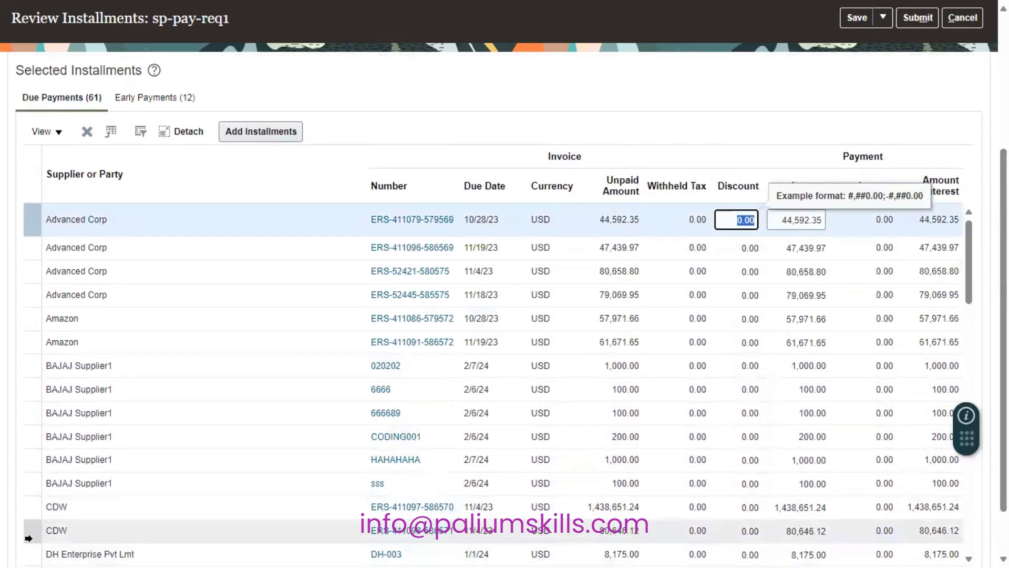
{"action": "left_click", "coordinate": [26, 531], "text": "shift"}
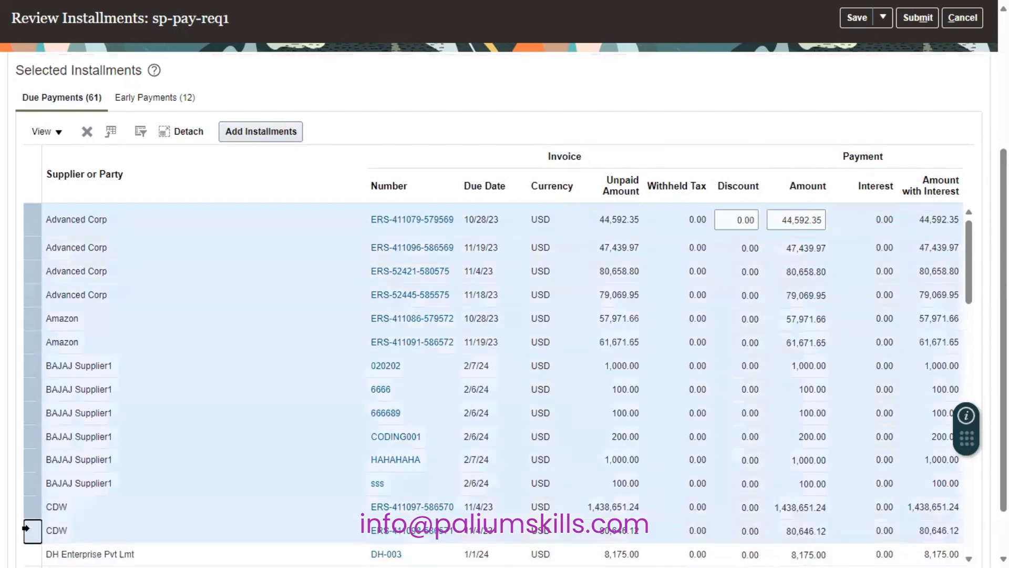
{"action": "left_click", "coordinate": [87, 131]}
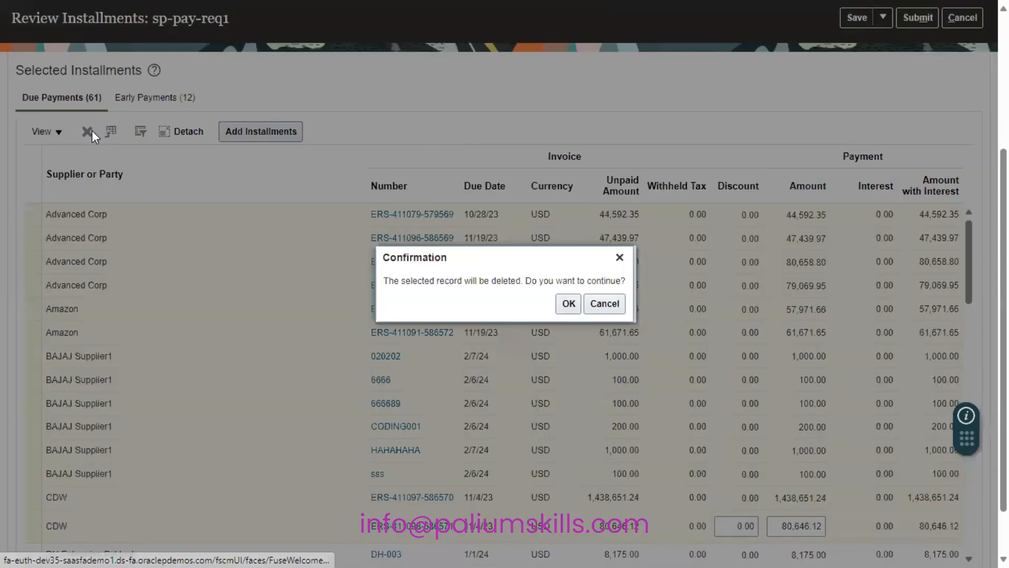
{"action": "left_click", "coordinate": [566, 305]}
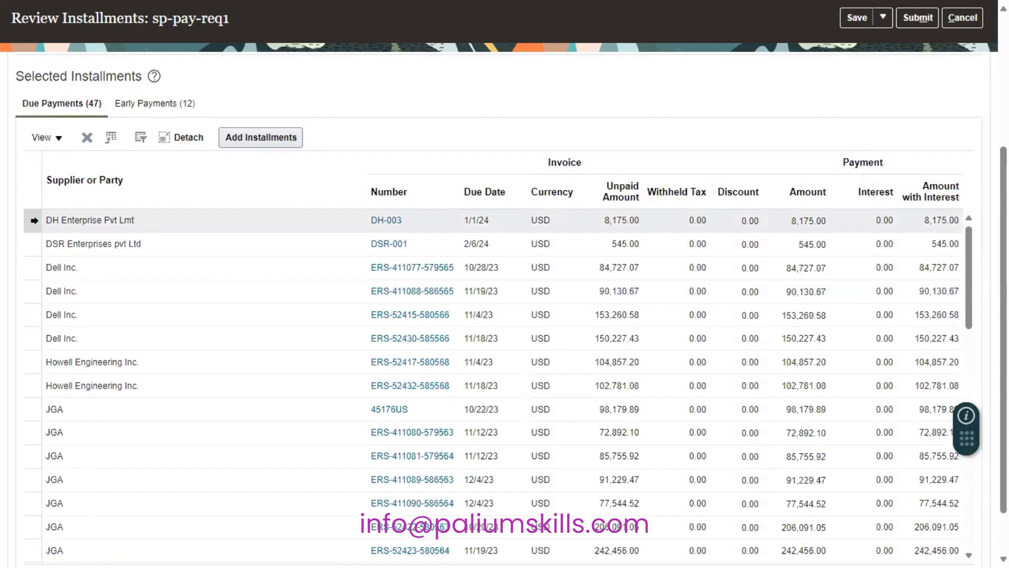
{"action": "left_click", "coordinate": [49, 220]}
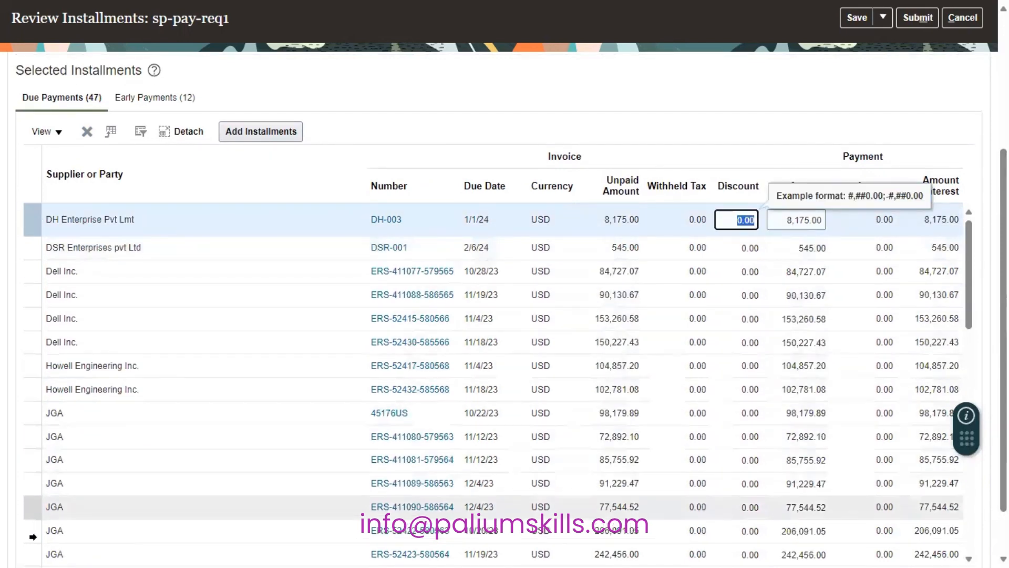
{"action": "left_click", "coordinate": [31, 552], "text": "shift"}
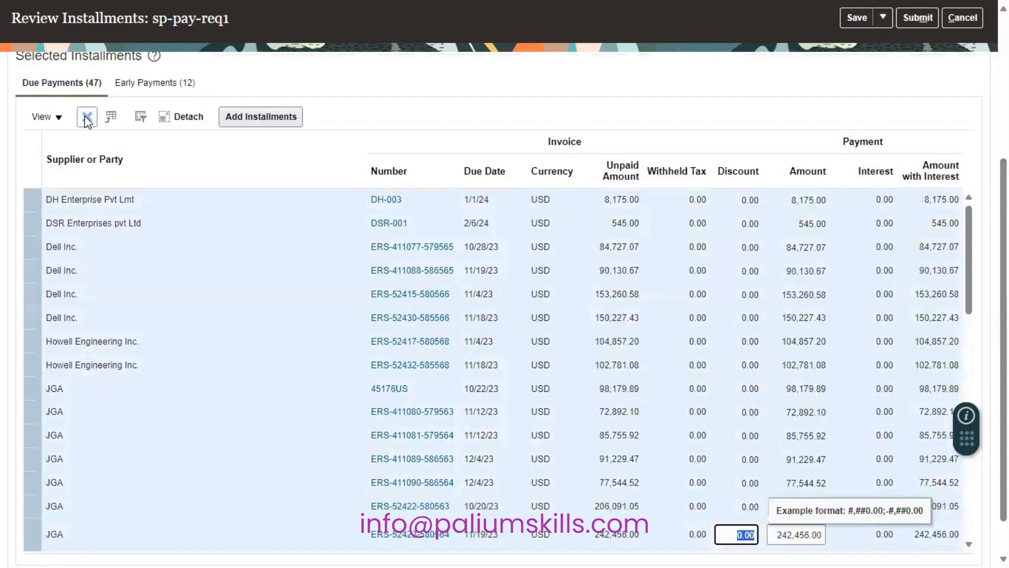
{"action": "left_click", "coordinate": [86, 116]}
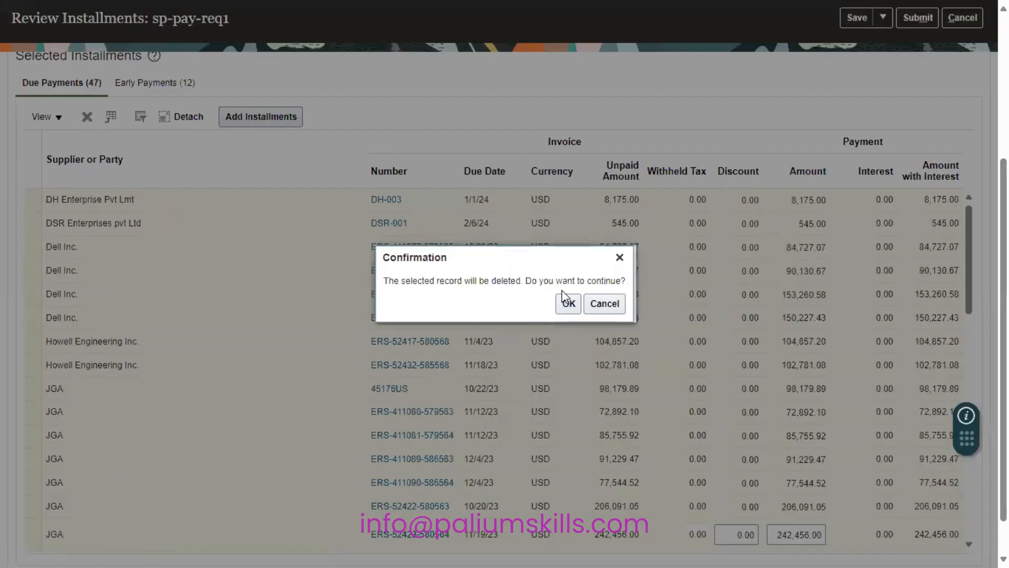
{"action": "left_click_drag", "start_coordinate": [562, 293], "coordinate": [566, 310]}
{"action": "left_click", "coordinate": [566, 310]}
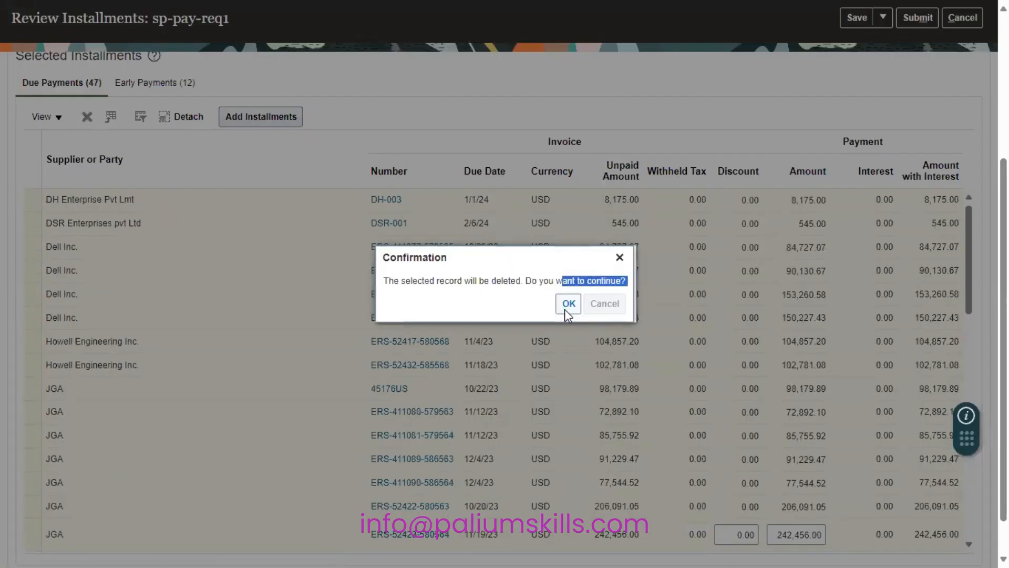
{"action": "left_click", "coordinate": [568, 304]}
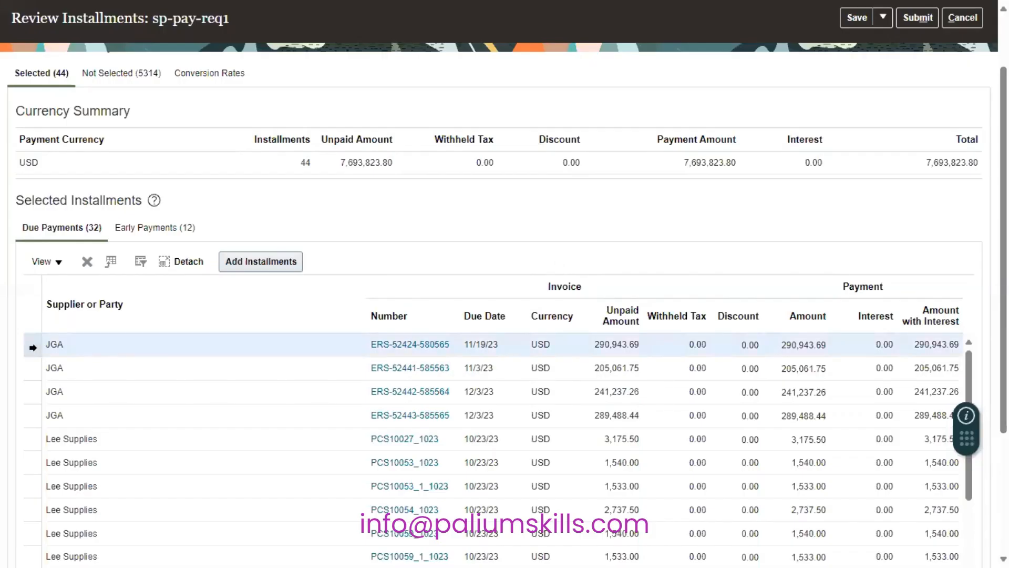
{"action": "left_click", "coordinate": [33, 347]}
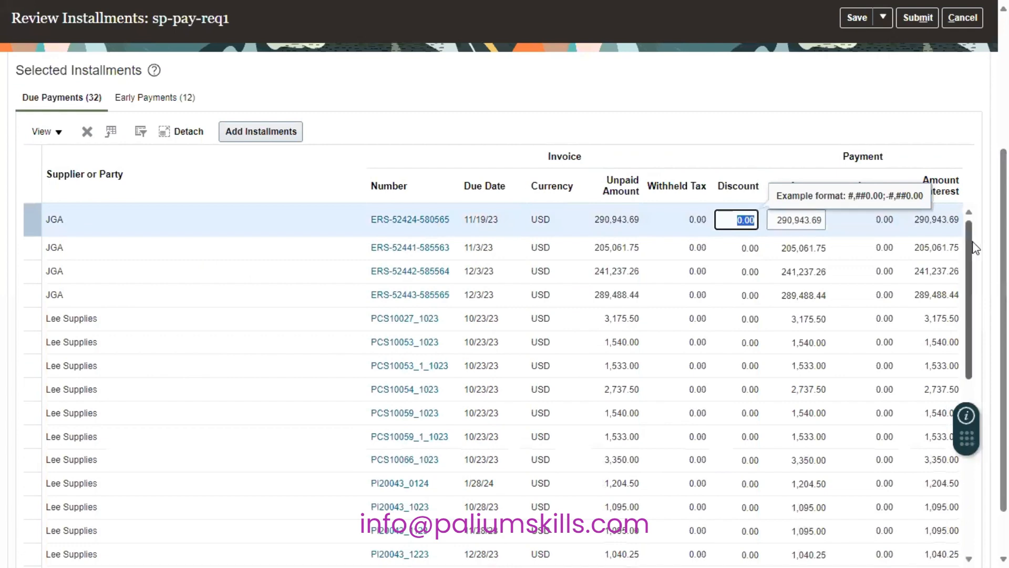
{"action": "left_click_drag", "start_coordinate": [970, 242], "coordinate": [972, 331]}
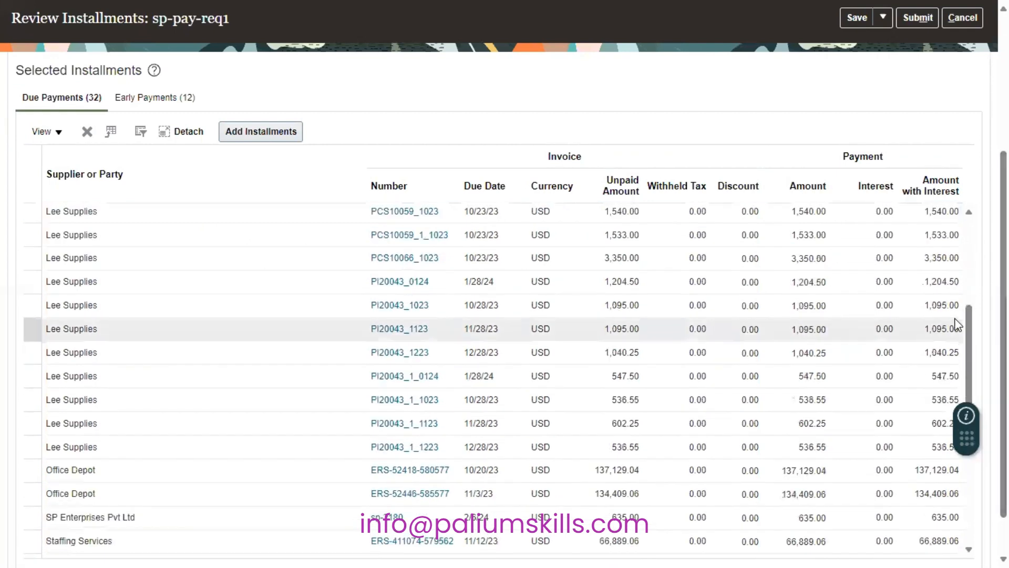
{"action": "left_click", "coordinate": [29, 494], "text": "shift"}
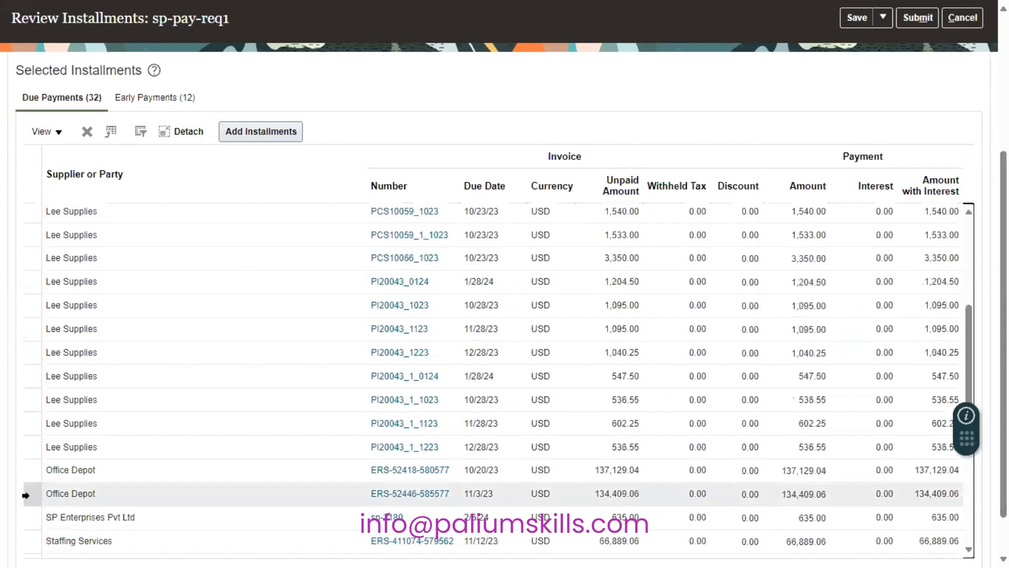
{"action": "left_click", "coordinate": [87, 131]}
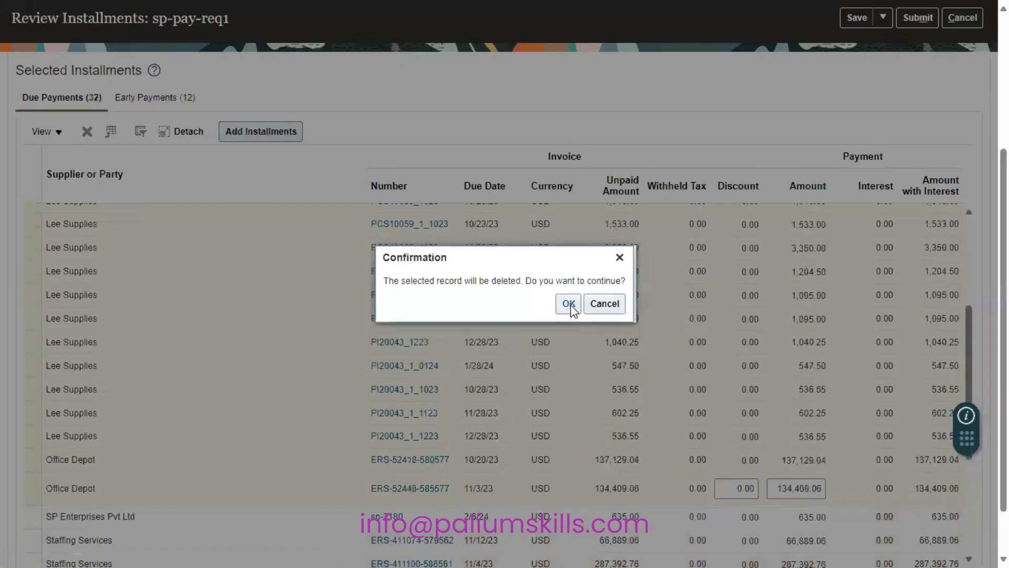
{"action": "left_click", "coordinate": [568, 304]}
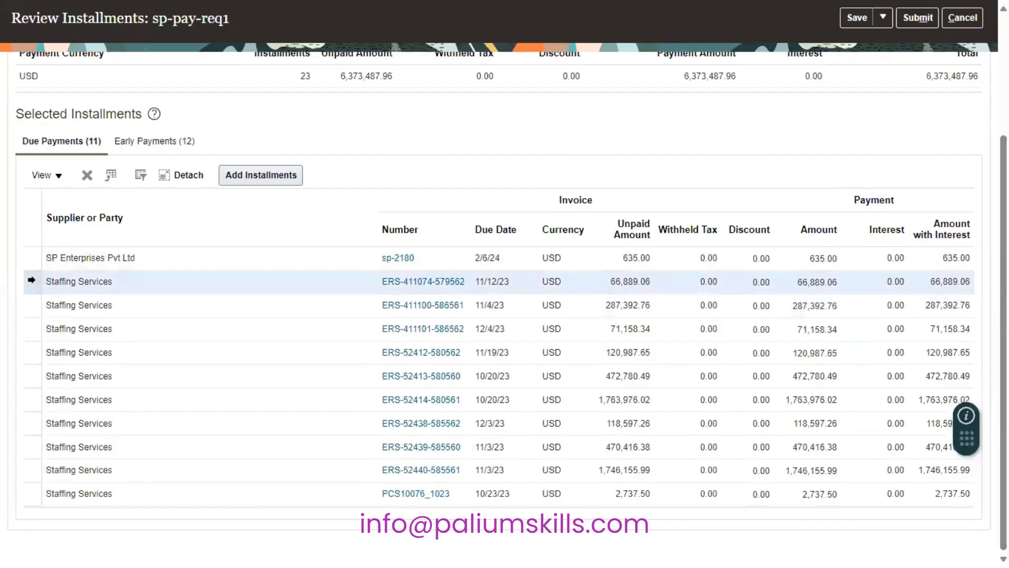
{"action": "left_click", "coordinate": [31, 280]}
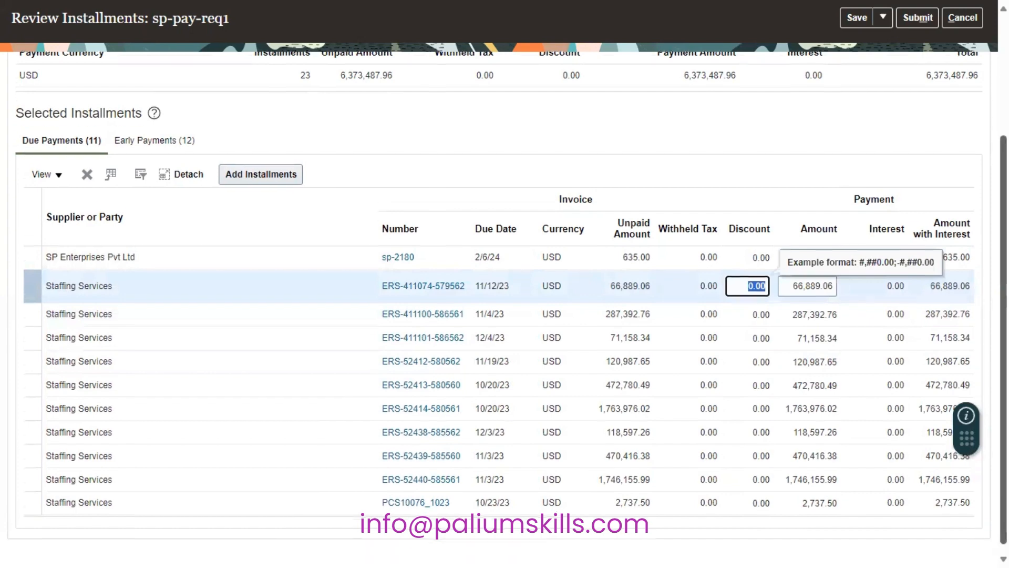
{"action": "left_click_drag", "start_coordinate": [1004, 367], "coordinate": [1004, 376]}
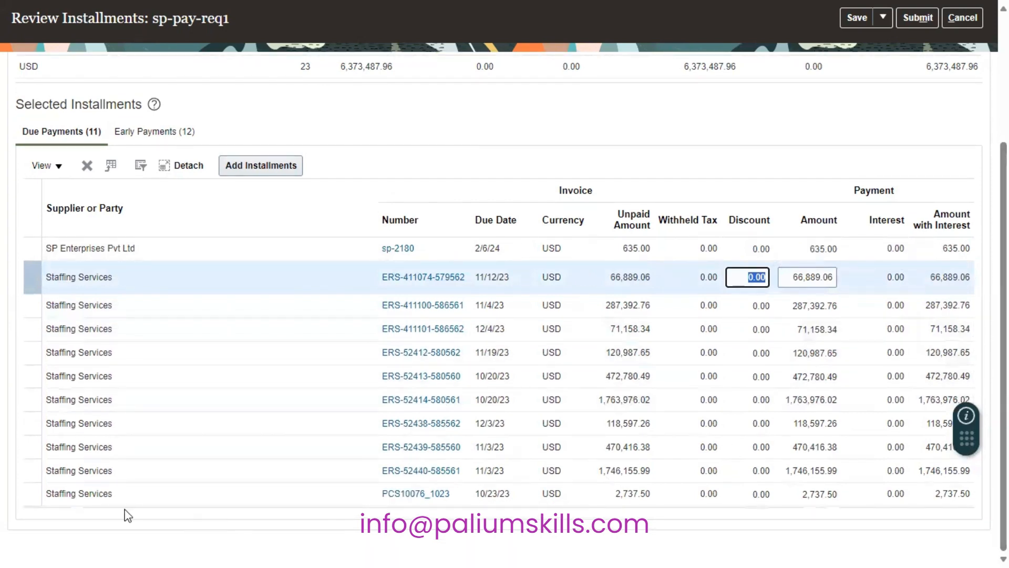
{"action": "left_click", "coordinate": [26, 493], "text": "shift"}
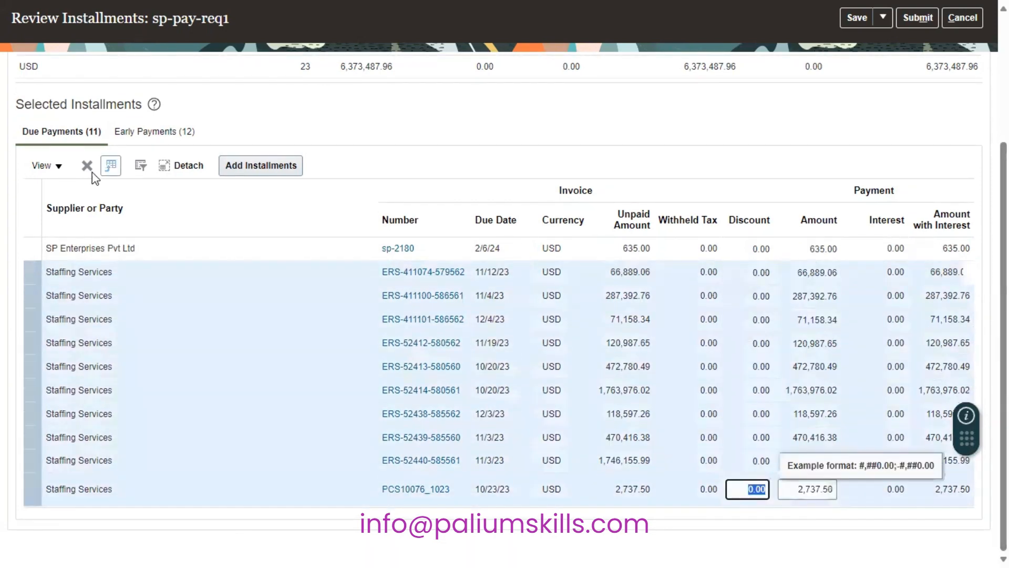
{"action": "left_click", "coordinate": [88, 166]}
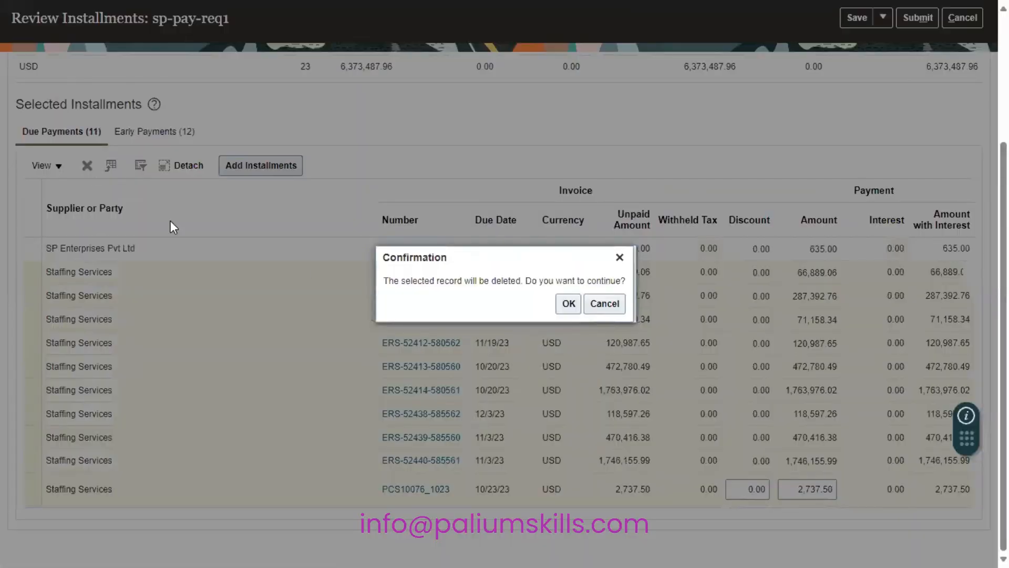
{"action": "left_click", "coordinate": [567, 304]}
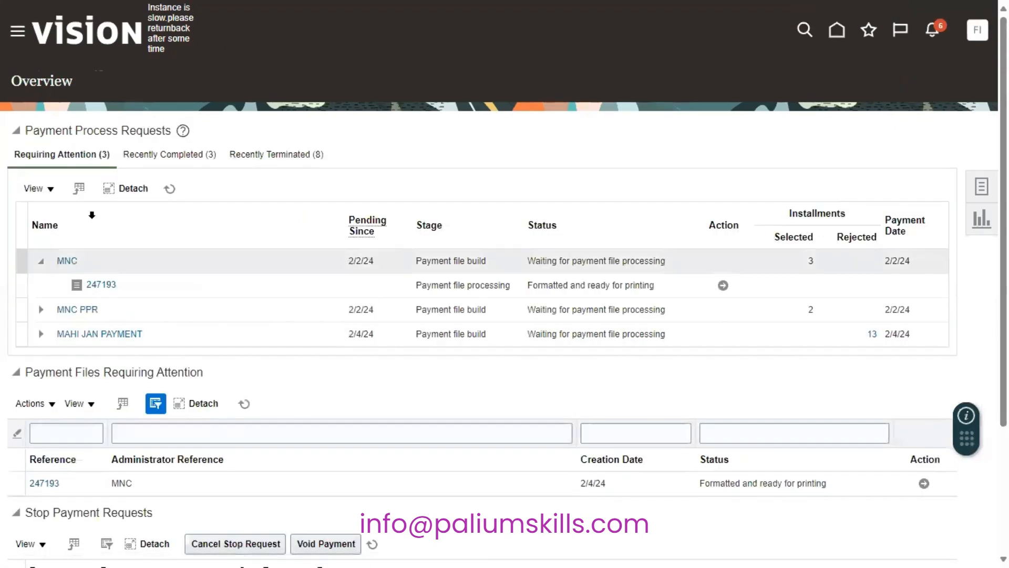
- Collapse the MNC request and keep refreshing the payment process requests requiring attention until sp-pay-req1 is listed
{"action": "left_click", "coordinate": [169, 189]}
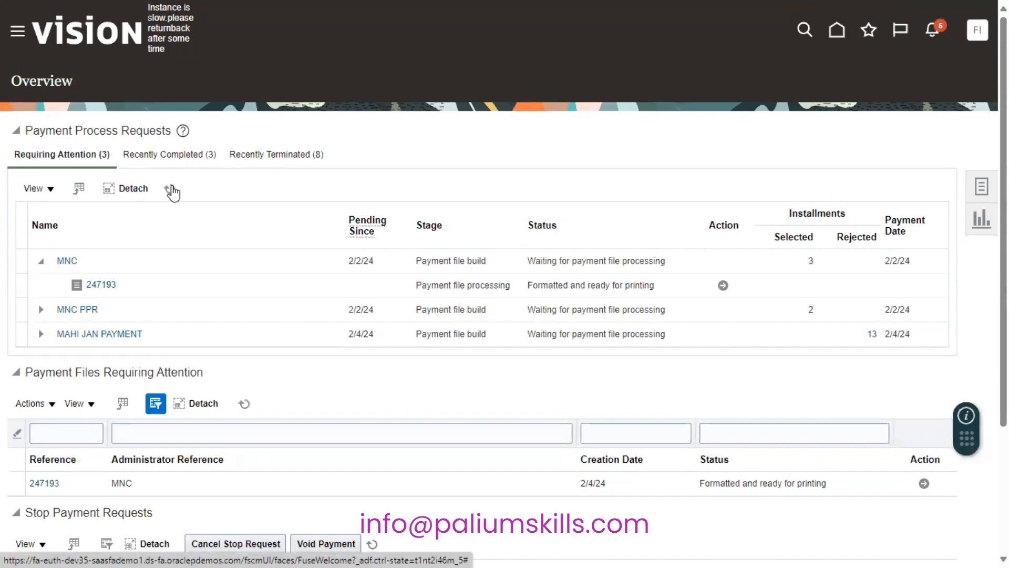
{"action": "left_click", "coordinate": [170, 188]}
{"action": "left_click", "coordinate": [171, 188]}
{"action": "left_click", "coordinate": [171, 189]}
{"action": "left_click", "coordinate": [172, 188]}
{"action": "left_click", "coordinate": [172, 188]}
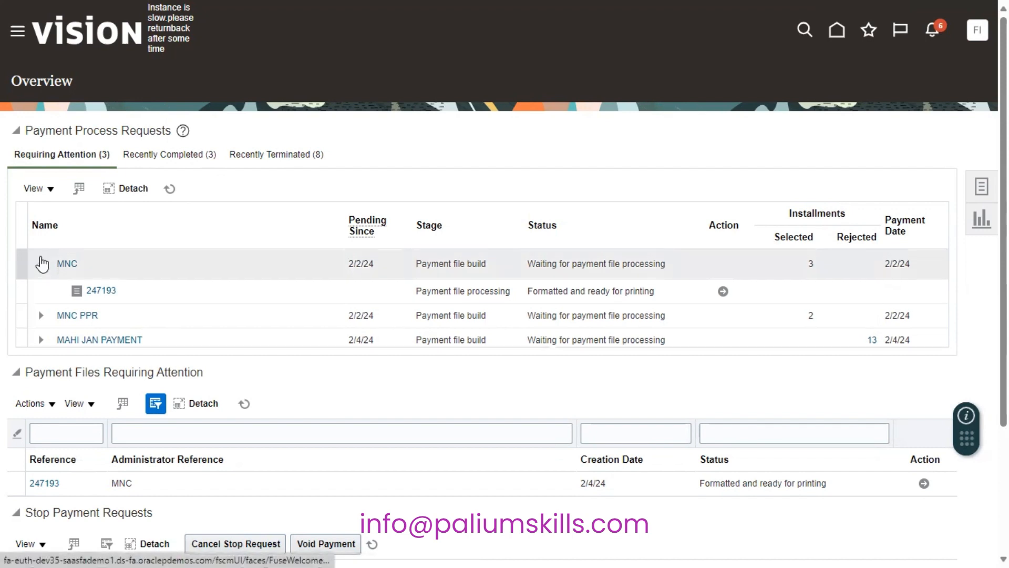
{"action": "left_click", "coordinate": [41, 262]}
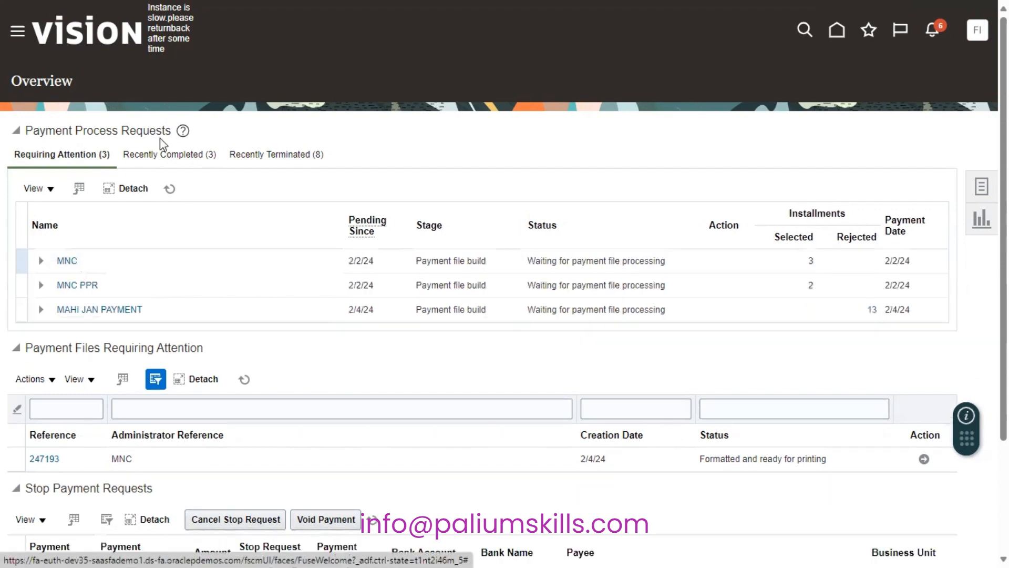
{"action": "left_click", "coordinate": [168, 192]}
{"action": "left_click", "coordinate": [168, 192]}
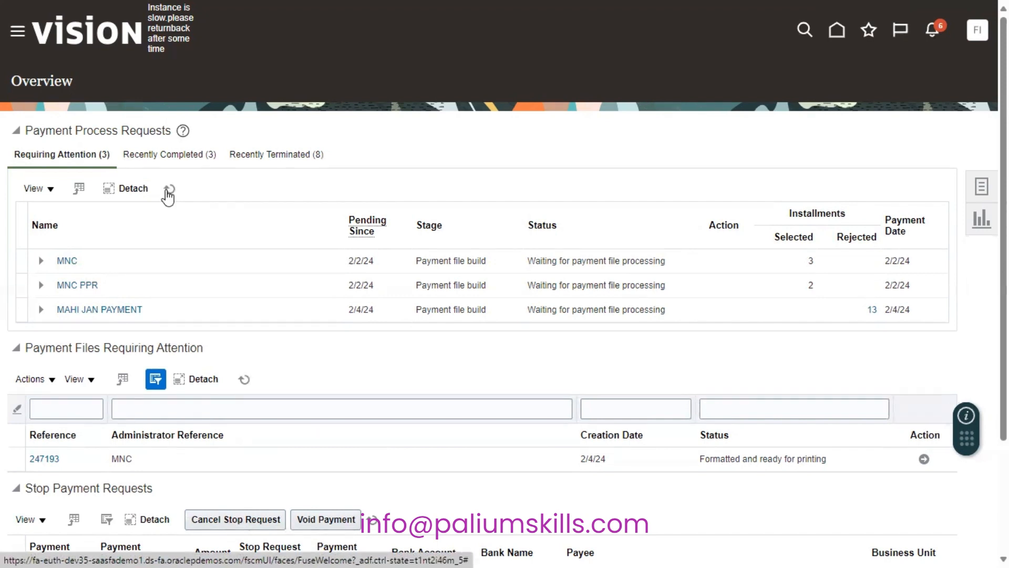
{"action": "left_click", "coordinate": [168, 192]}
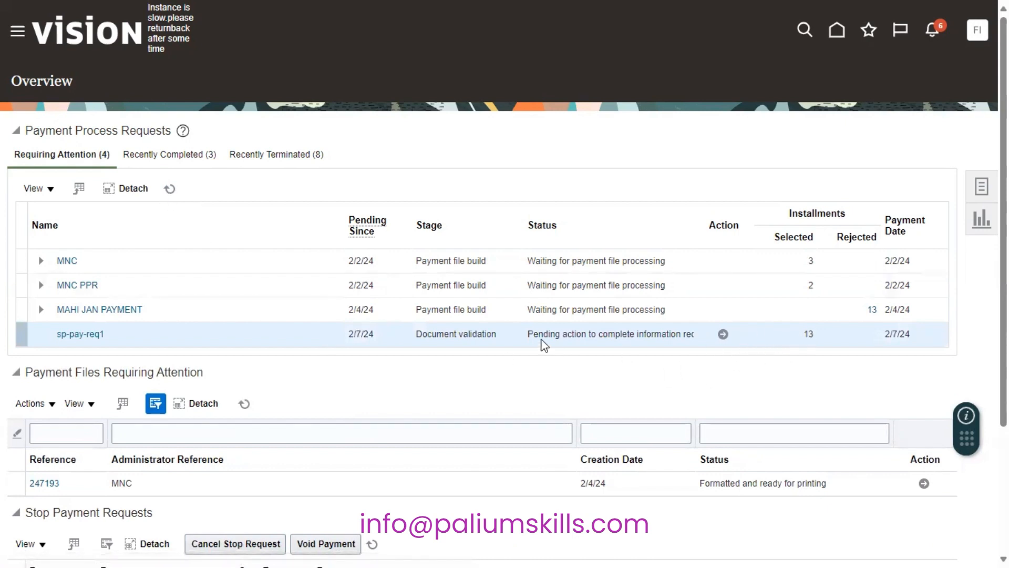
- Open the pending action for sp-pay-req1 and terminate its payment process
{"action": "left_click", "coordinate": [723, 335]}
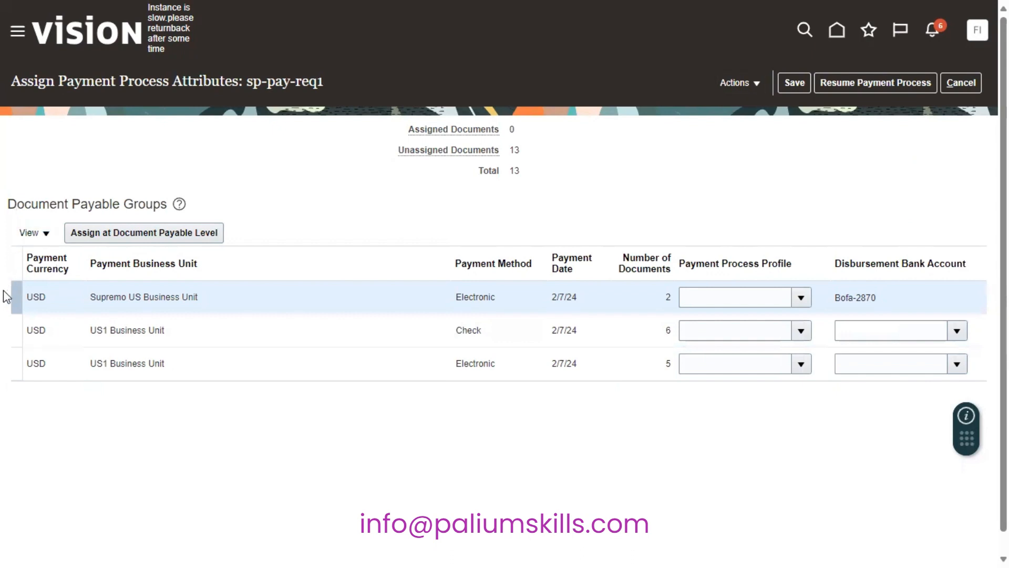
{"action": "left_click", "coordinate": [748, 78]}
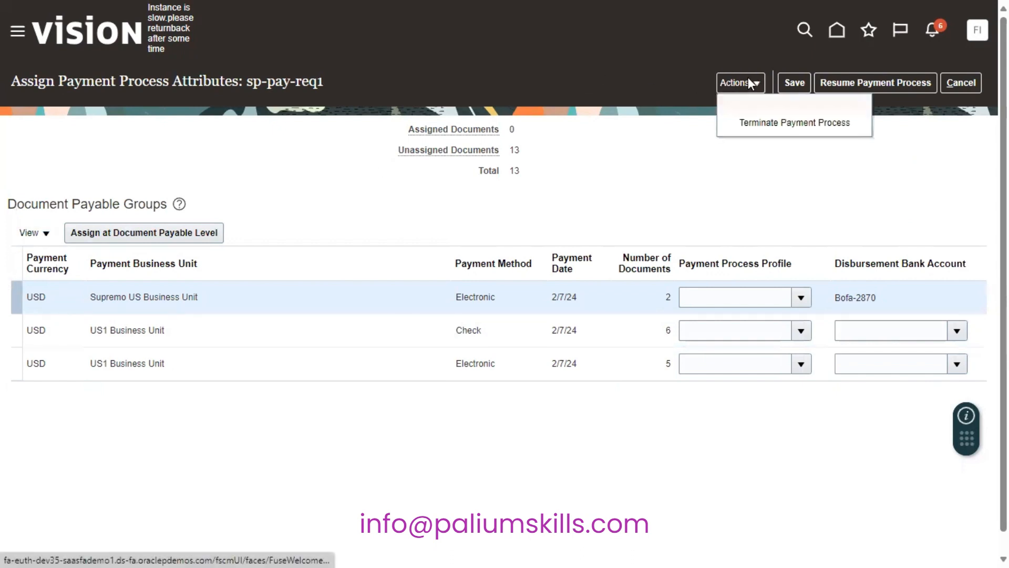
{"action": "left_click", "coordinate": [769, 124]}
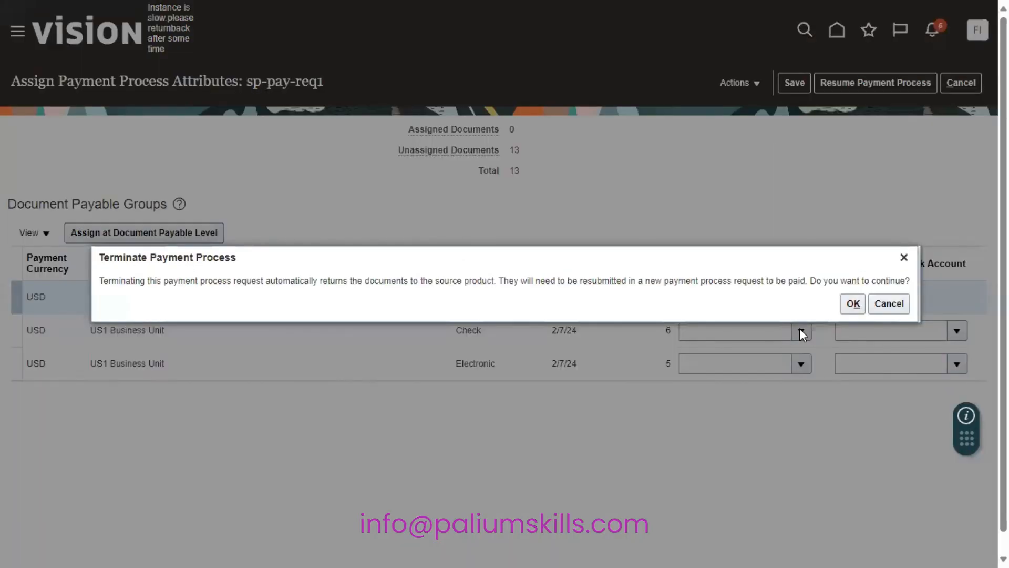
{"action": "left_click", "coordinate": [847, 305]}
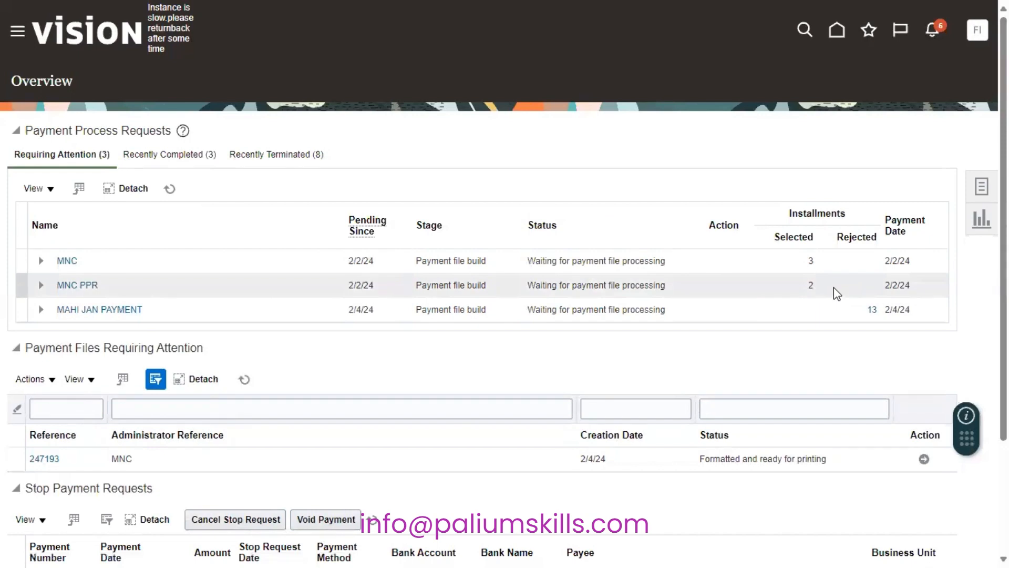
- Refresh the recently terminated requests to check for sp-pay-req1, then review the recently completed requests and those requiring attention
{"action": "left_click", "coordinate": [297, 155]}
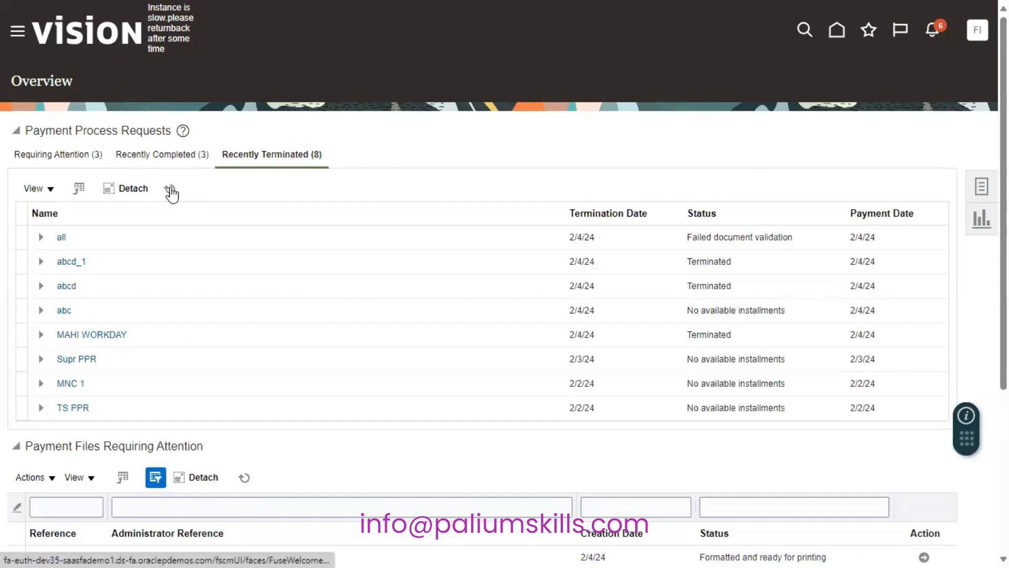
{"action": "left_click", "coordinate": [170, 190]}
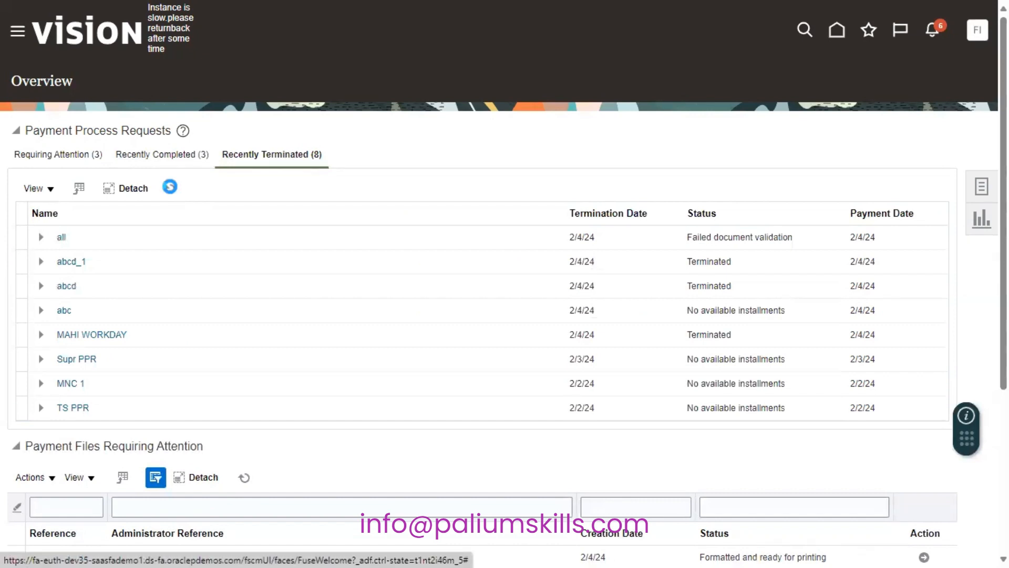
{"action": "left_click", "coordinate": [169, 189]}
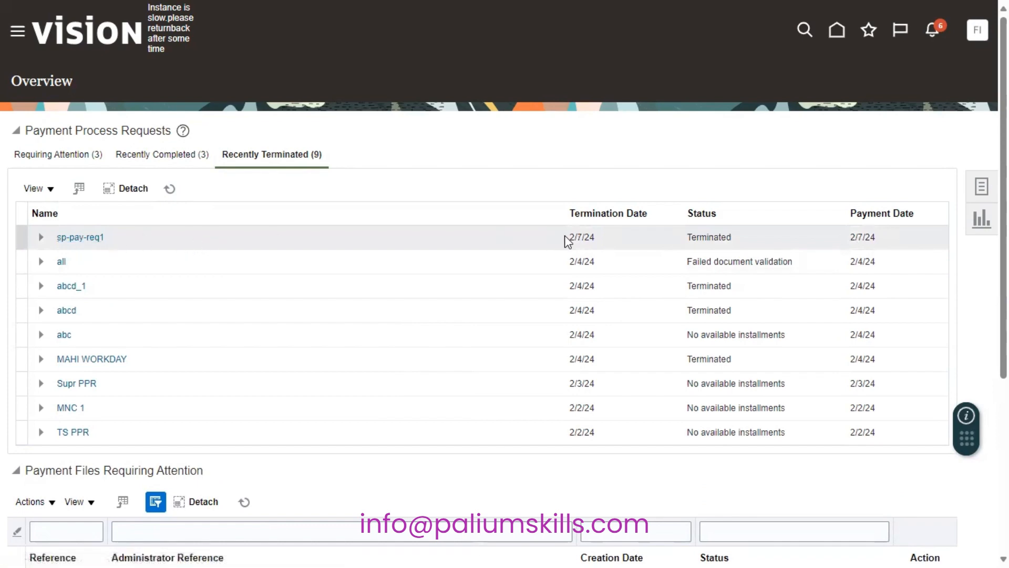
{"action": "left_click", "coordinate": [180, 157]}
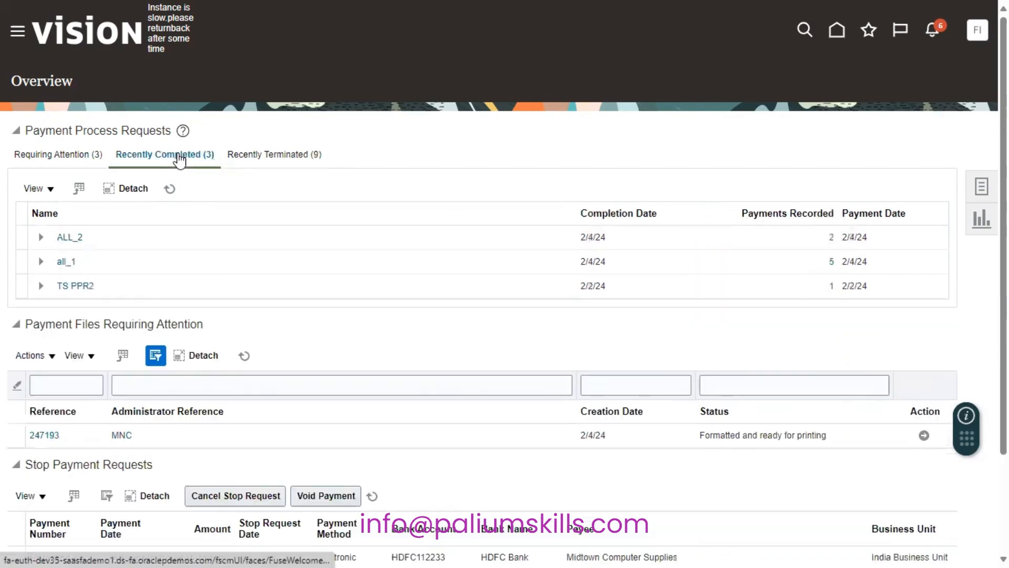
{"action": "left_click", "coordinate": [80, 157]}
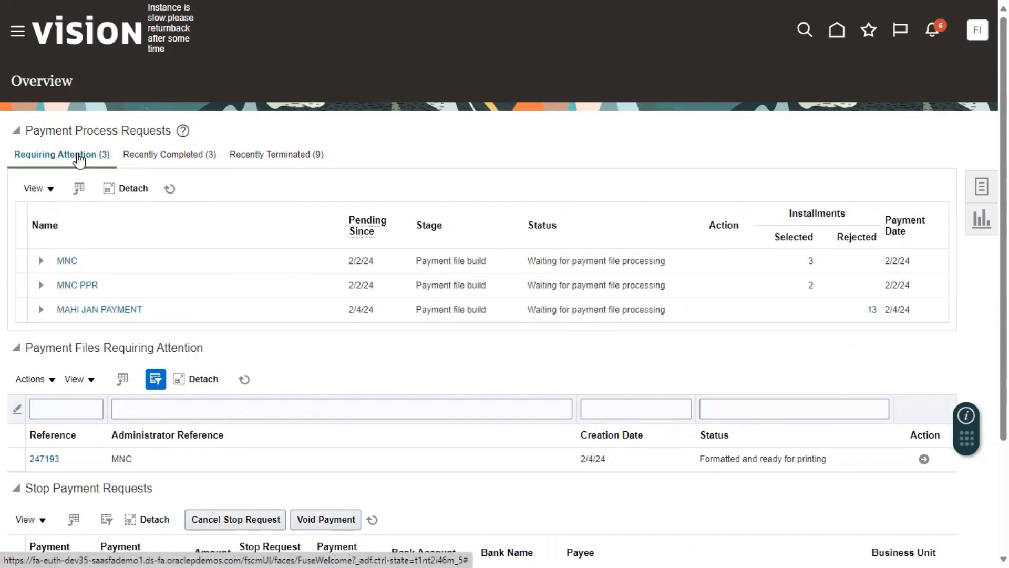